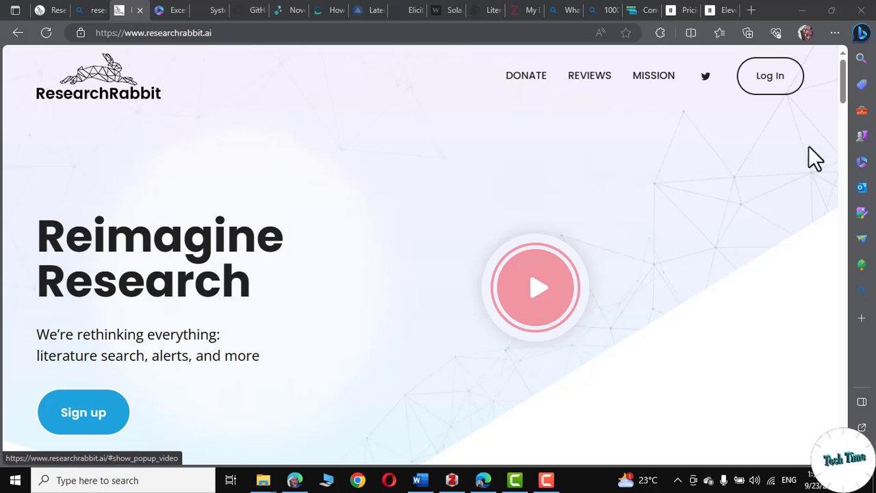
Switch to the ResearchRabbit app and create a new uncategorized collection named "MOFs for Water Purification".
click(89, 8)
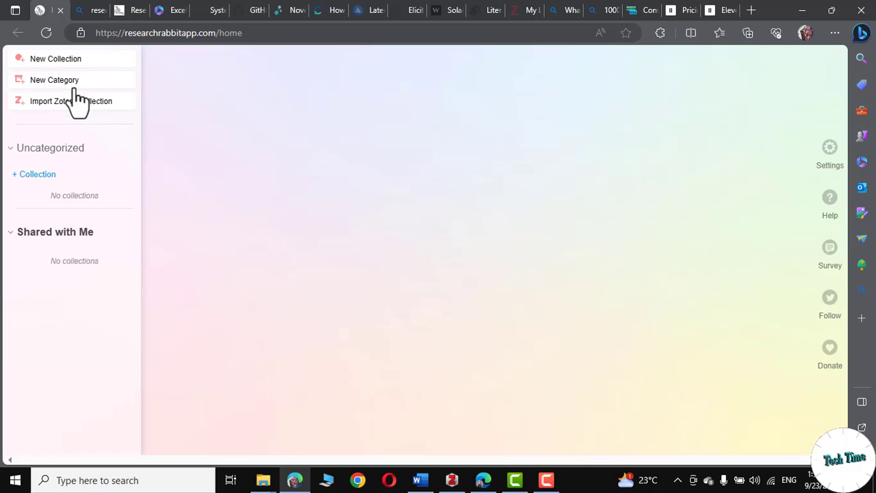
click(54, 61)
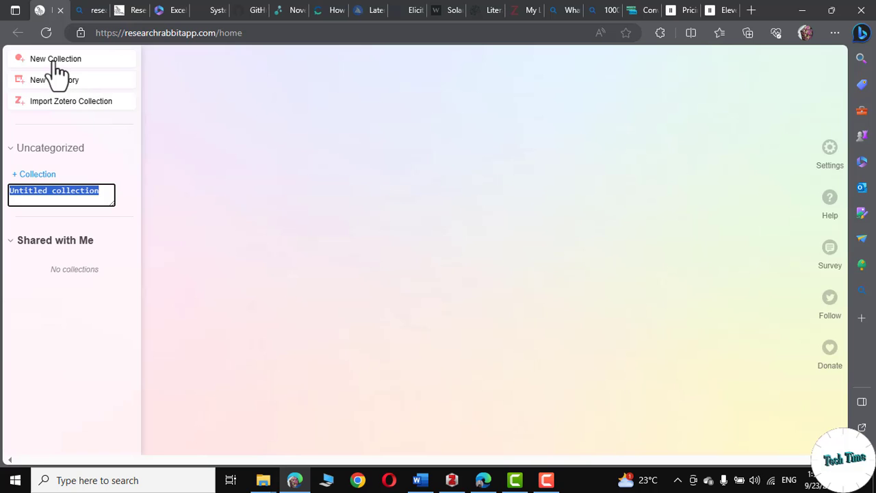
text(MOFs)
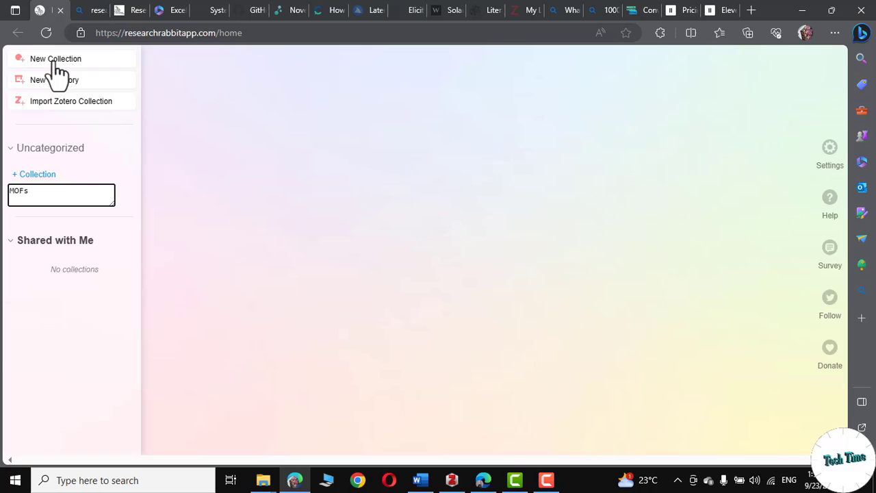
text( for Water Purification)
key(Return)
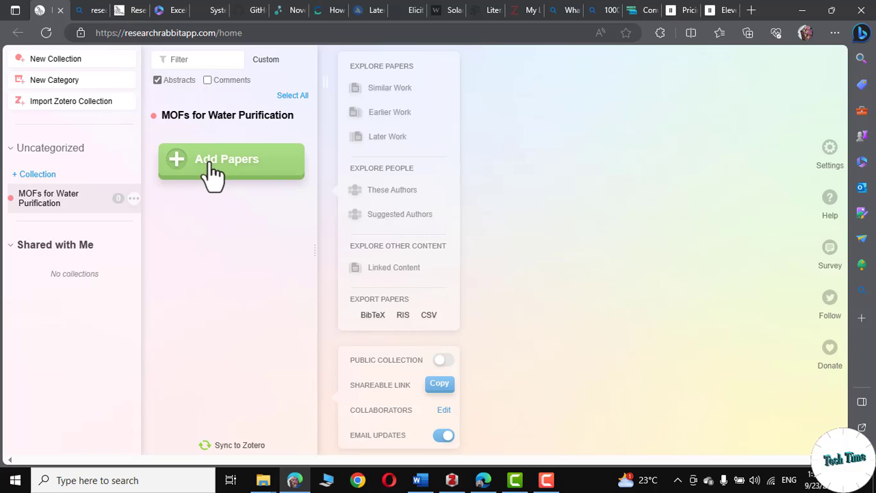
Enter "MOFs for water purification" as the query for papers to add, check the matching Zotero collection, and run the search.
click(214, 164)
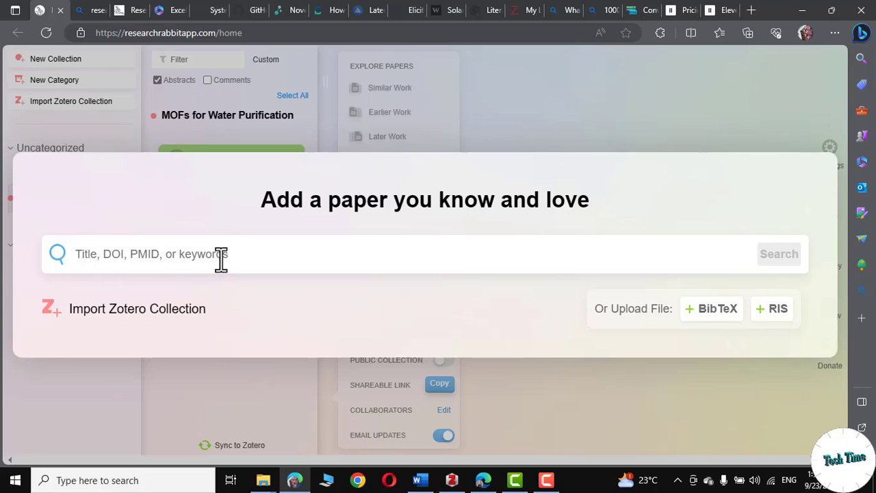
text(MOFs f)
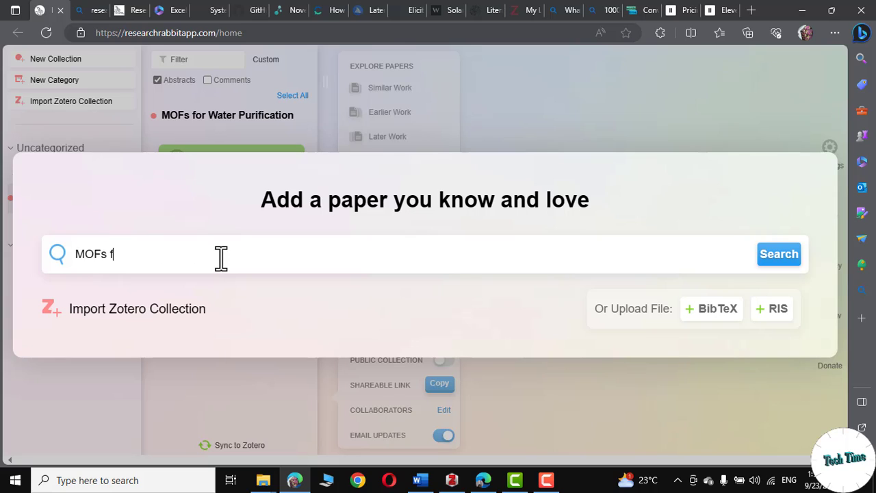
text(or water purification)
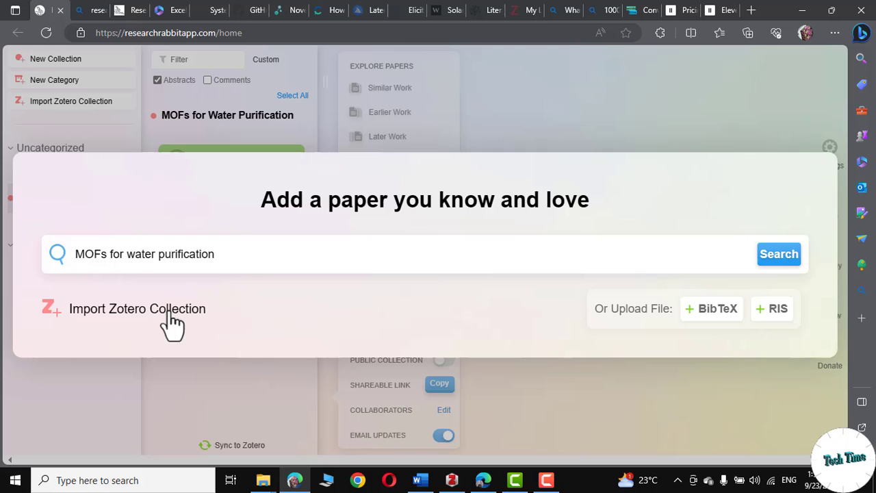
click(525, 9)
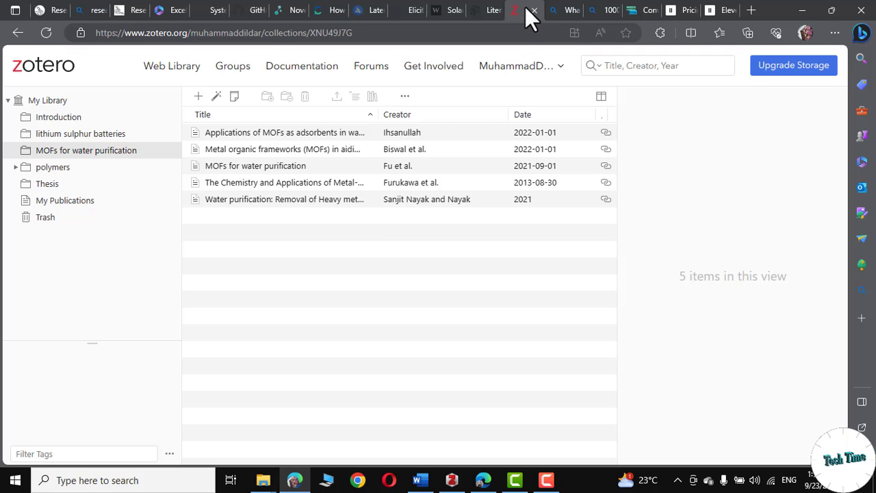
key(ctrl+1)
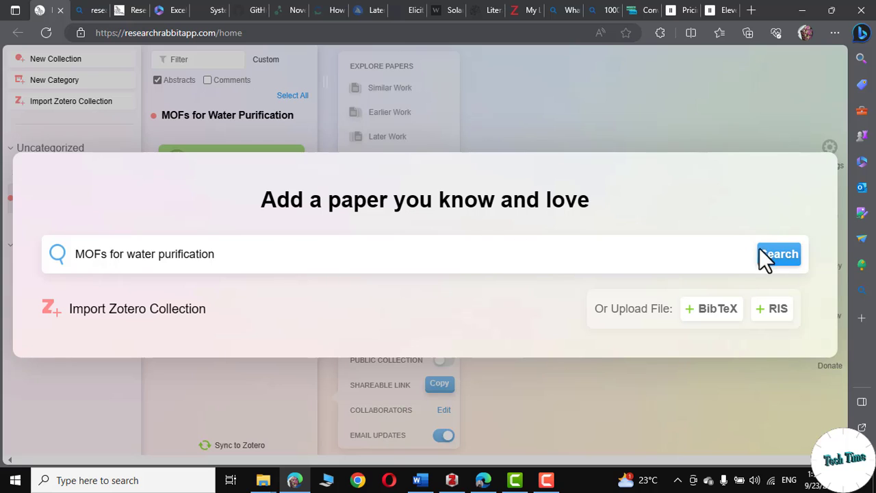
click(783, 259)
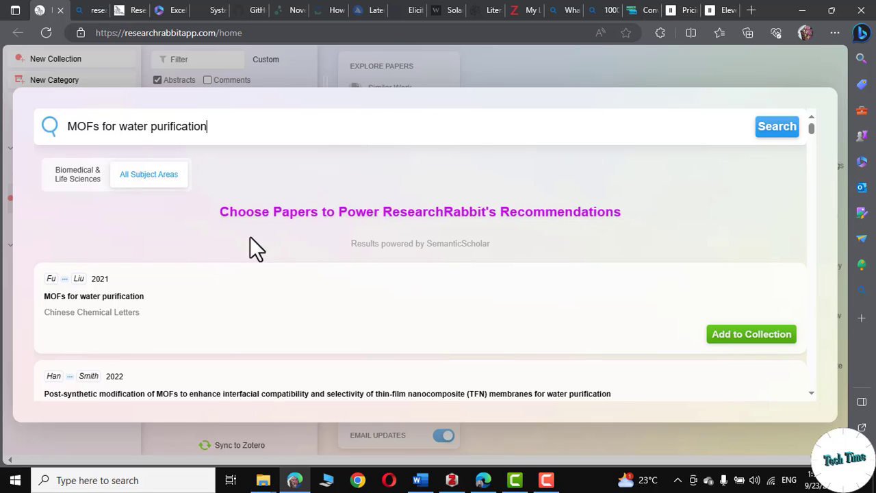
Add "MOFs for water purification" (2021) and "Applications of MOFs as adsorbents in water purification" (2022) from the search results to the collection.
scroll(350, 245, down, 1)
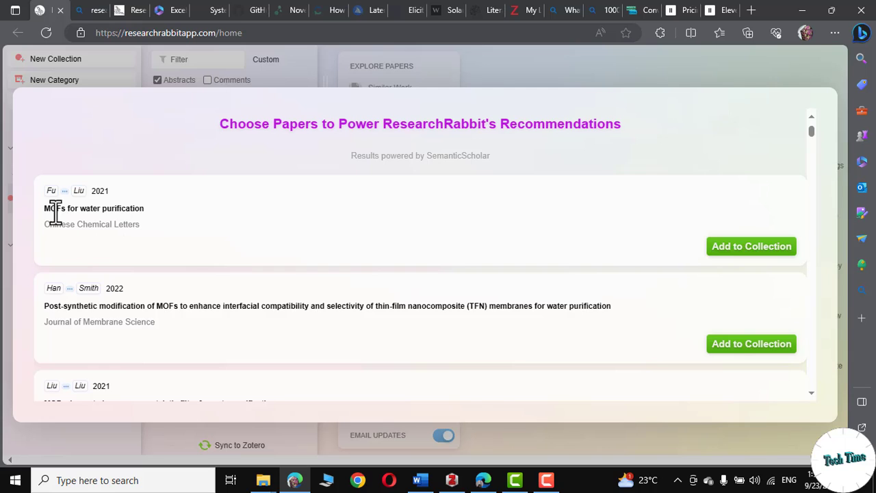
click(747, 248)
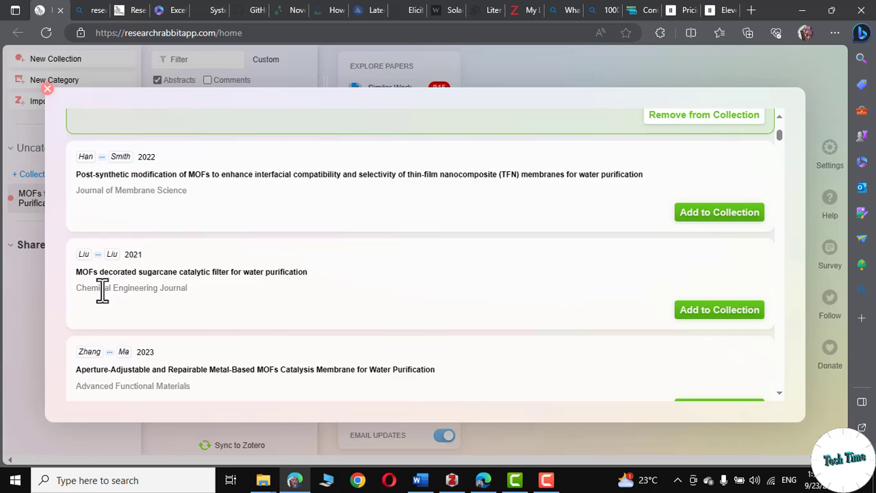
scroll(337, 235, down, 5)
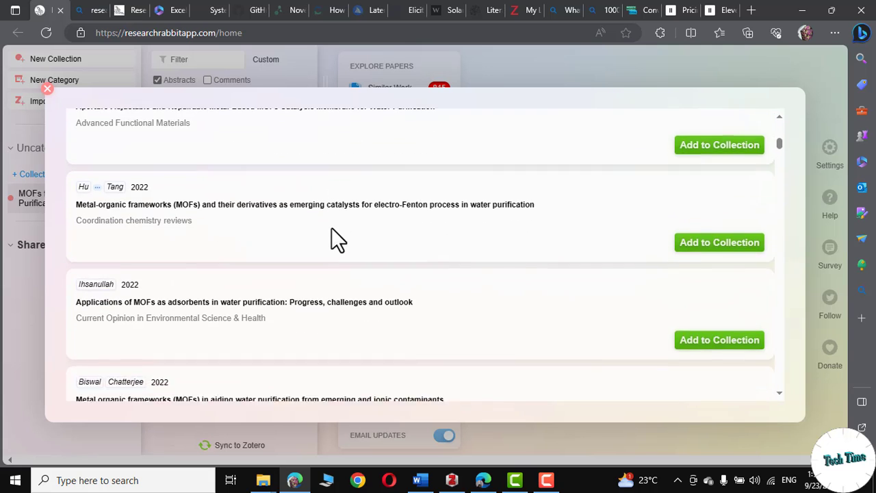
scroll(335, 236, down, 1)
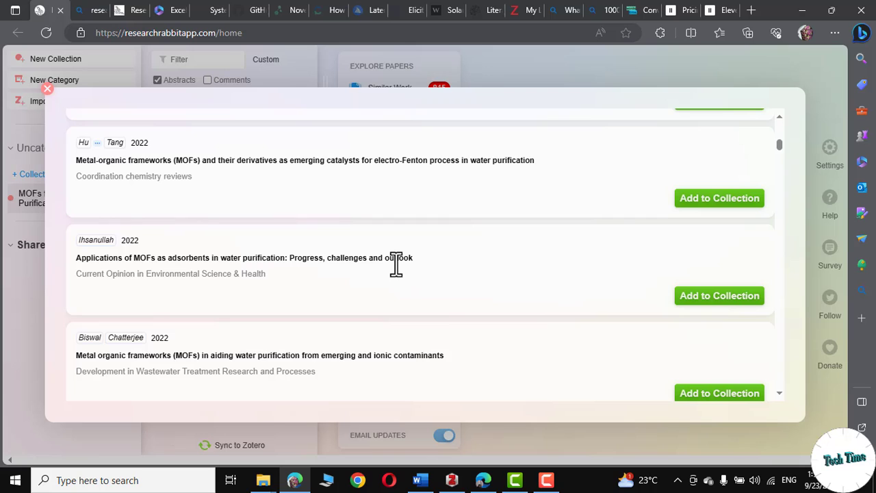
click(715, 298)
Add the 2022 paper on MOFs aiding purification from emerging contaminants and the 2021 heavy metals removal paper, and close the search.
scroll(434, 293, down, 2)
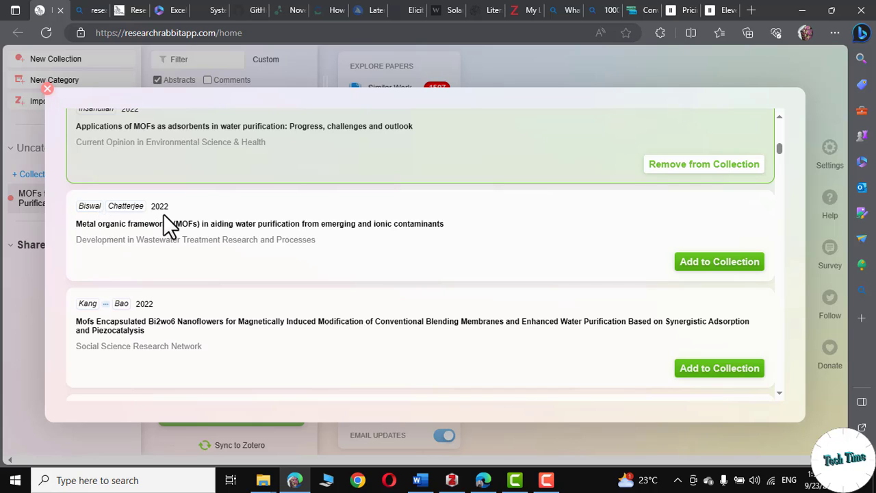
click(707, 267)
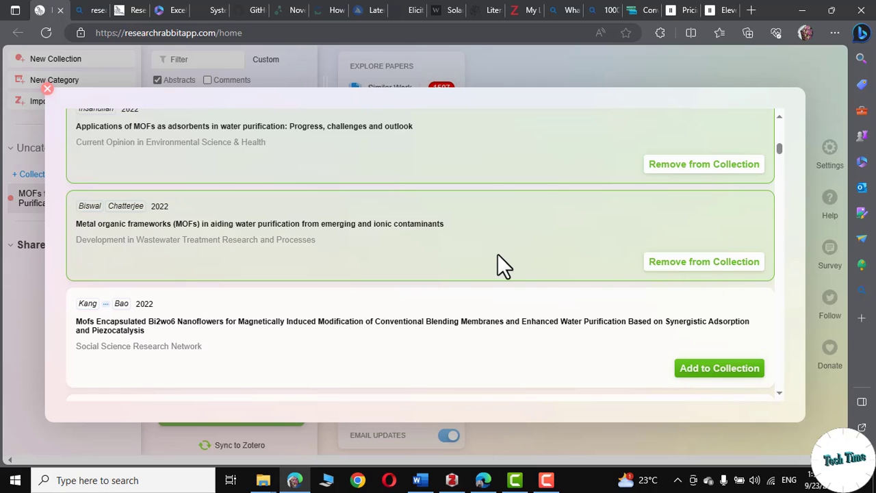
scroll(438, 318, down, 5)
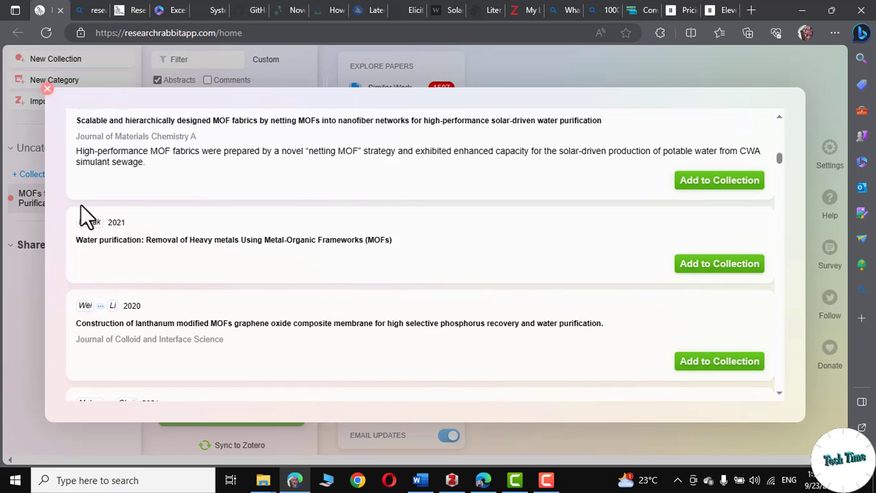
click(720, 271)
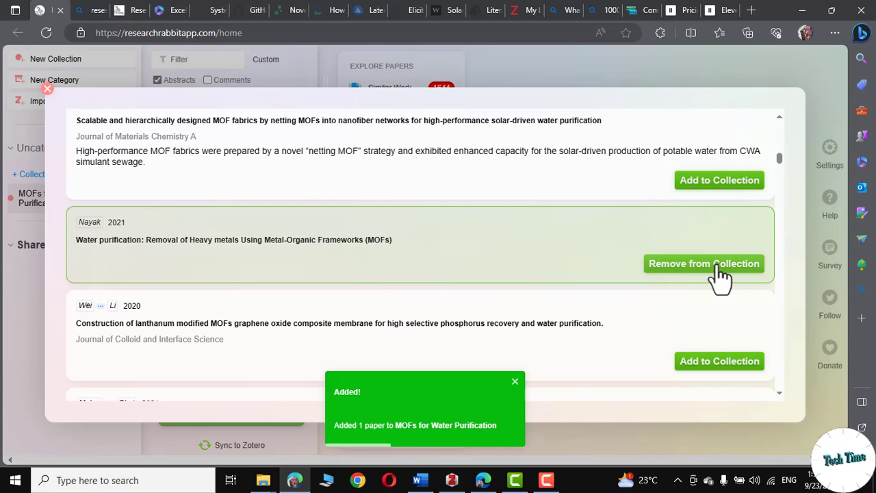
click(678, 65)
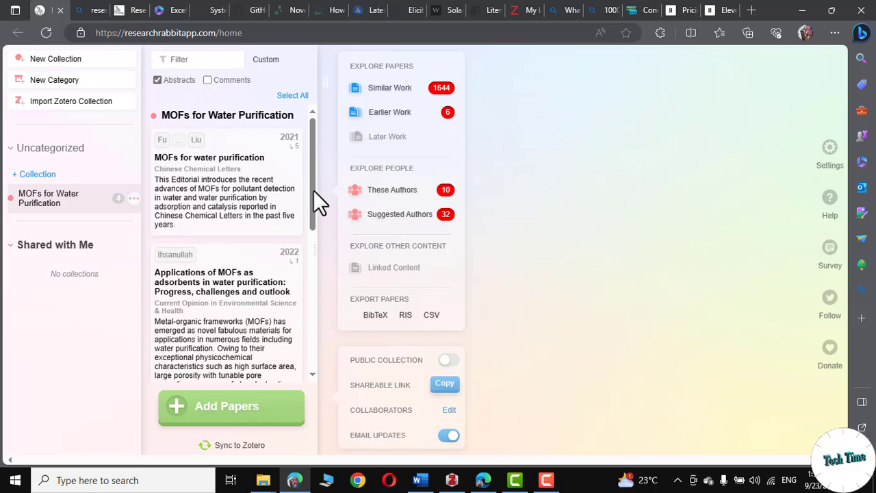
Review the papers added to the "MOFs for Water Purification" collection and look over its collection settings.
mouse_move(314, 194)
mouse_down()
mouse_move(315, 356)
mouse_move(313, 182)
mouse_move(310, 328)
mouse_move(313, 191)
mouse_up()
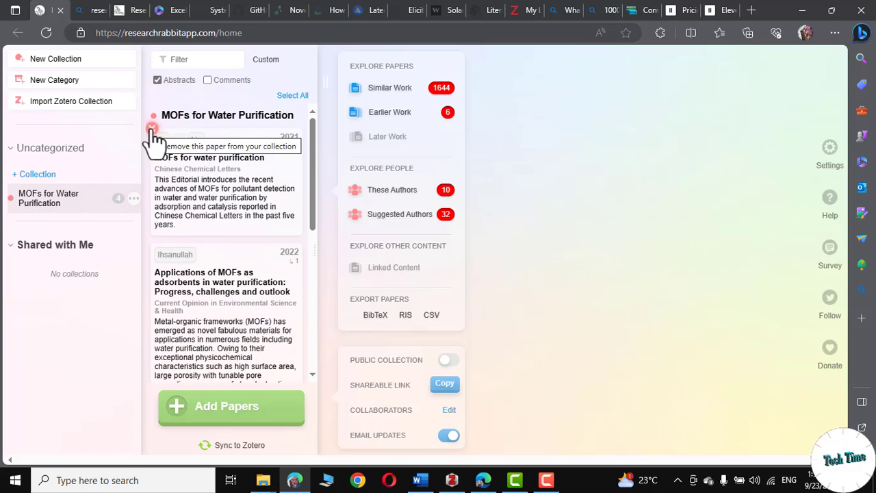
click(134, 198)
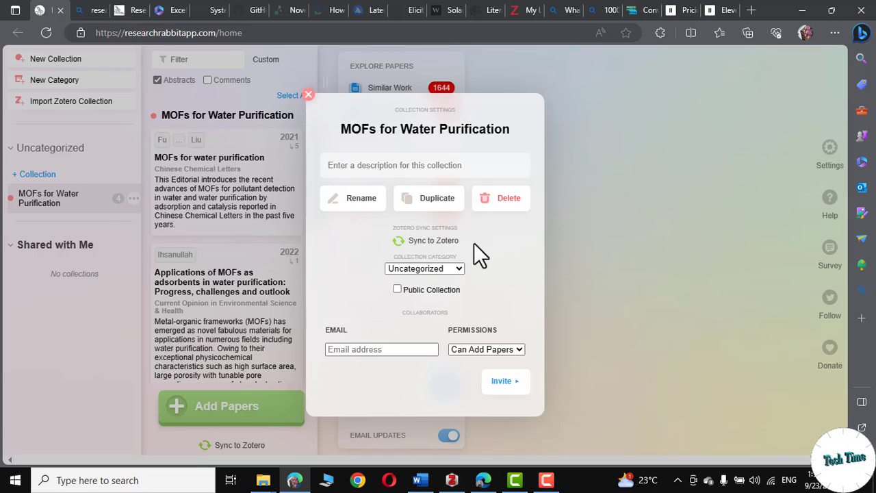
key(Escape)
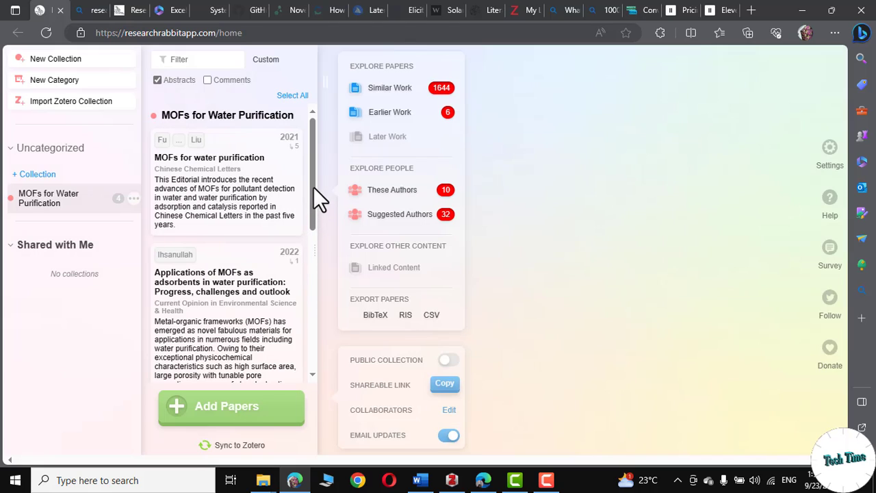
drag(313, 186, 314, 317)
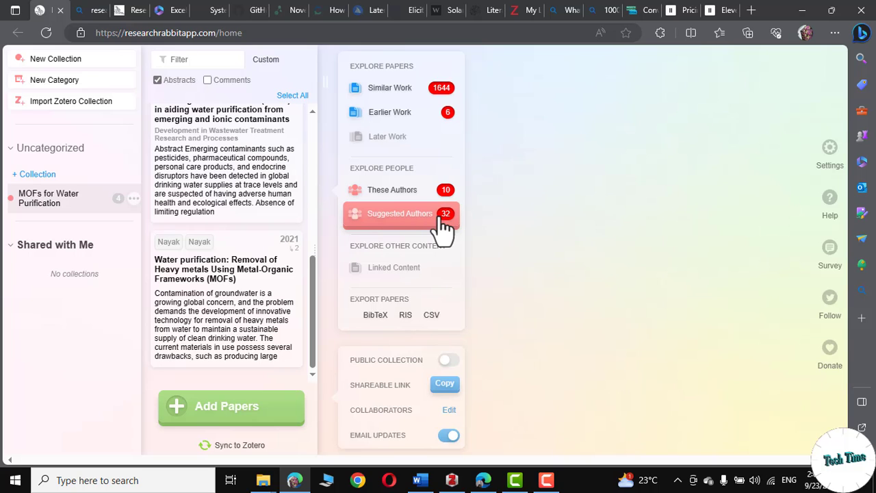
Show the collection's similar work with abstracts and add the 2016 paper on heavy metal removal by advanced carbon nanotubes to the collection.
click(400, 101)
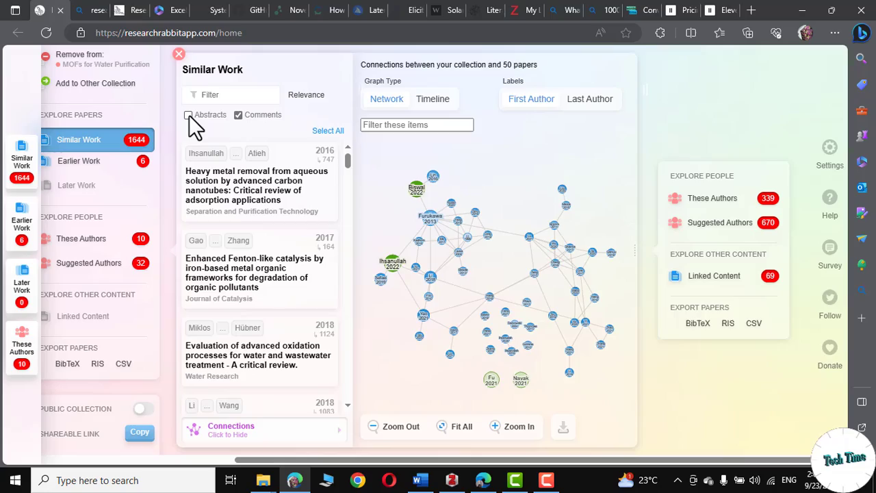
click(189, 115)
scroll(345, 192, down, 15)
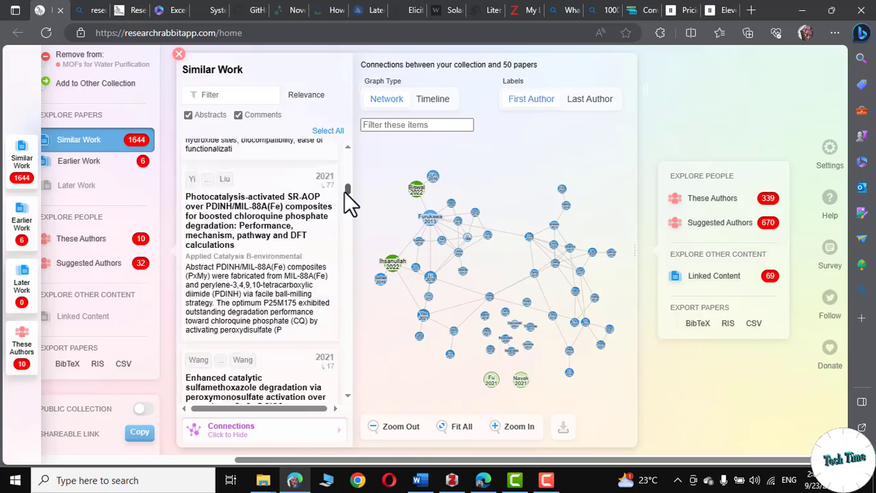
drag(347, 168, 346, 165)
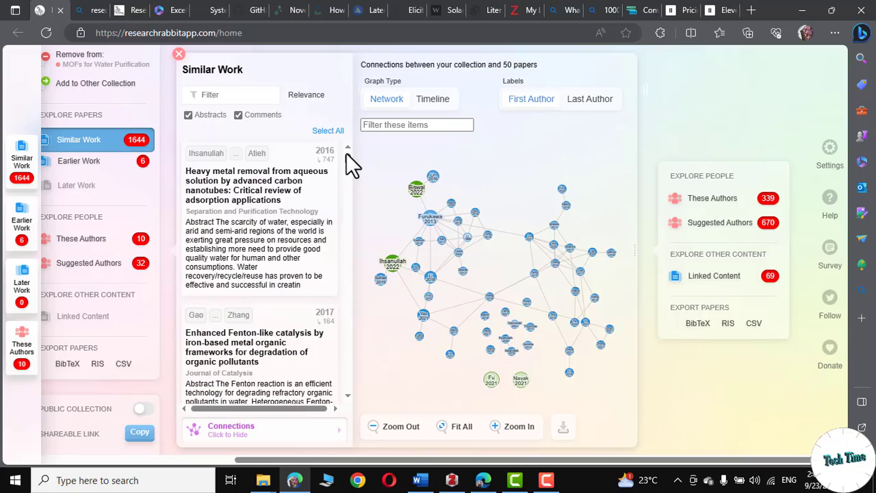
click(274, 230)
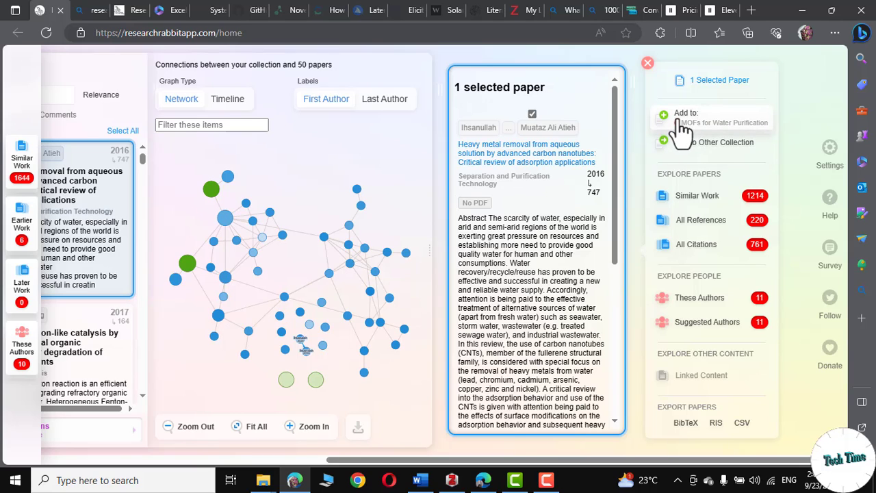
click(680, 122)
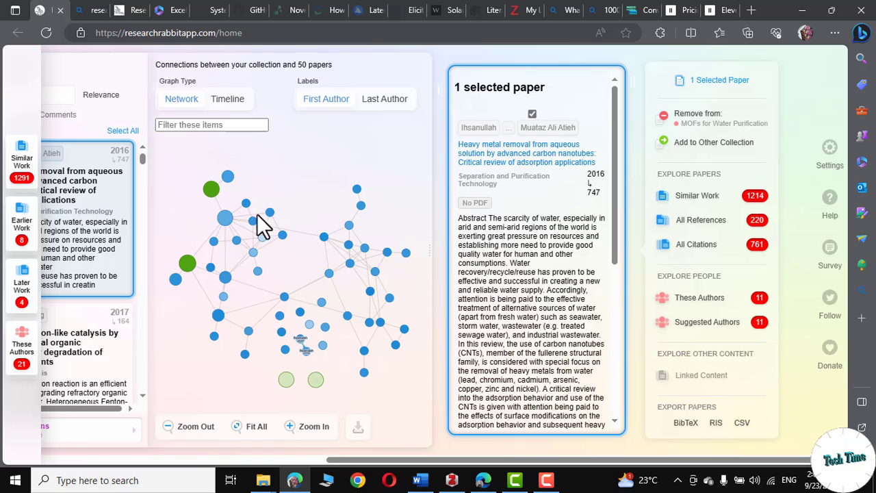
Show the similar-work graph as a timeline and add its 1999 paper on an exceptionally stable metal-organic framework to the collection.
click(230, 103)
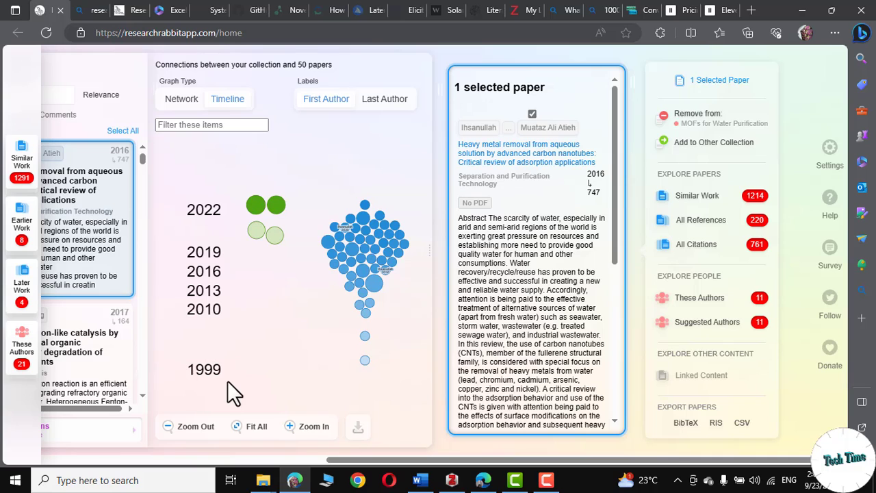
click(365, 360)
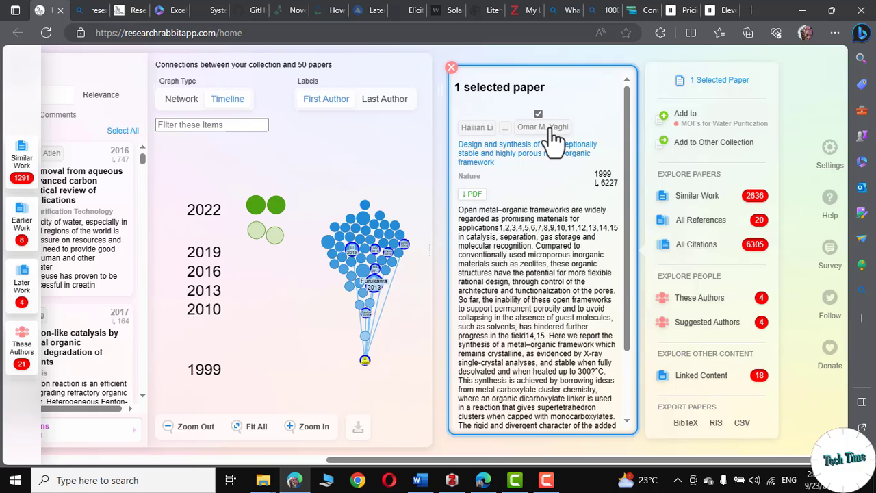
click(667, 127)
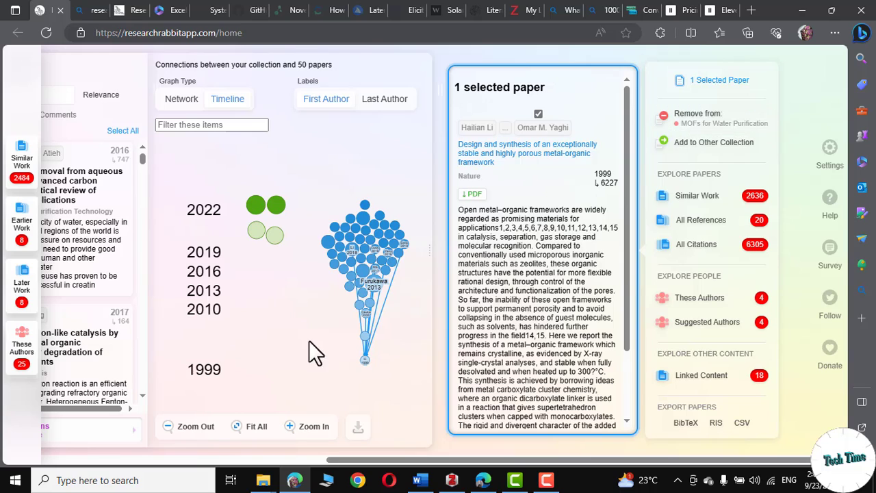
Add the 2018 timeline paper "Metal–organic framework-based materials: superior adsorbents for the capture of toxic and radioactive metal ions" to the collection.
click(353, 253)
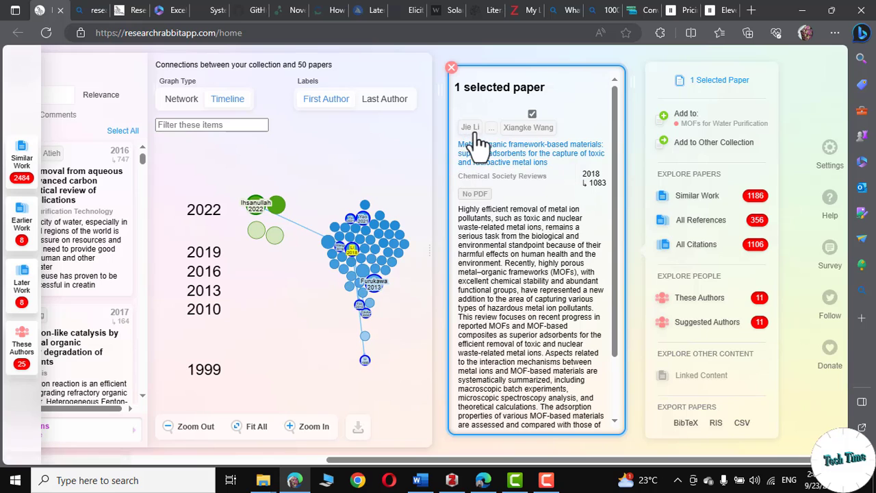
scroll(612, 324, down, 2)
drag(612, 323, 614, 239)
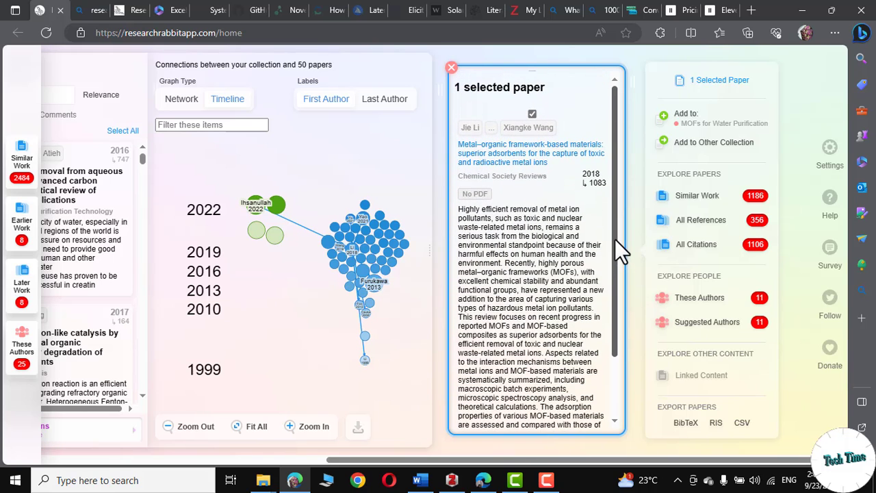
click(692, 125)
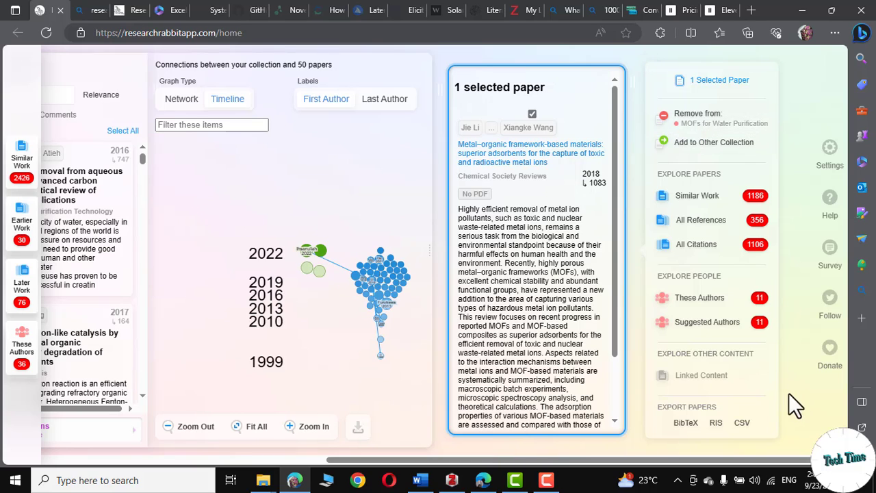
View the authors of the selected 2018 paper and their connection graph, and return to the similar-work timeline.
click(716, 303)
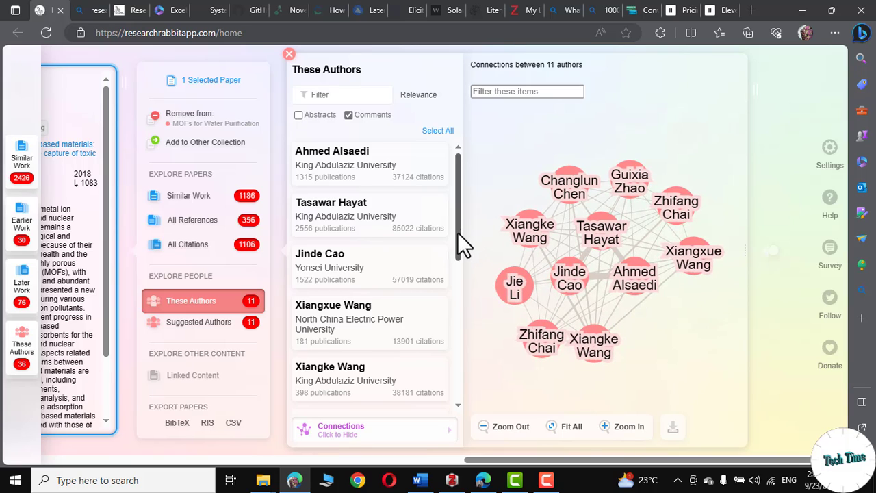
mouse_move(458, 232)
mouse_down()
mouse_move(454, 366)
mouse_move(460, 218)
mouse_up()
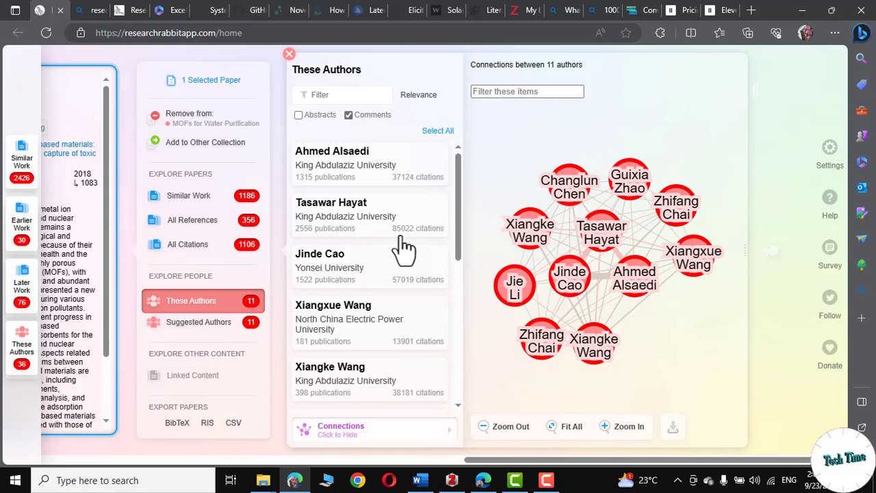
mouse_move(458, 219)
mouse_down()
mouse_move(459, 378)
mouse_move(450, 289)
mouse_move(459, 212)
mouse_up()
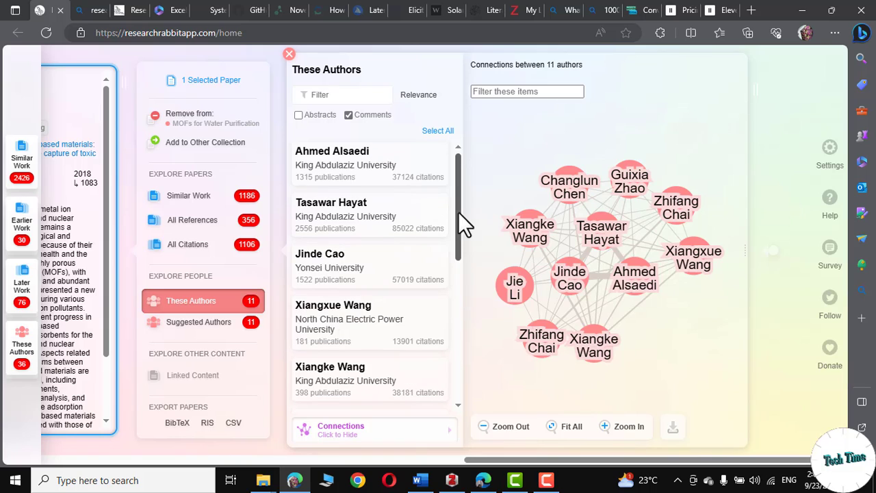
click(290, 54)
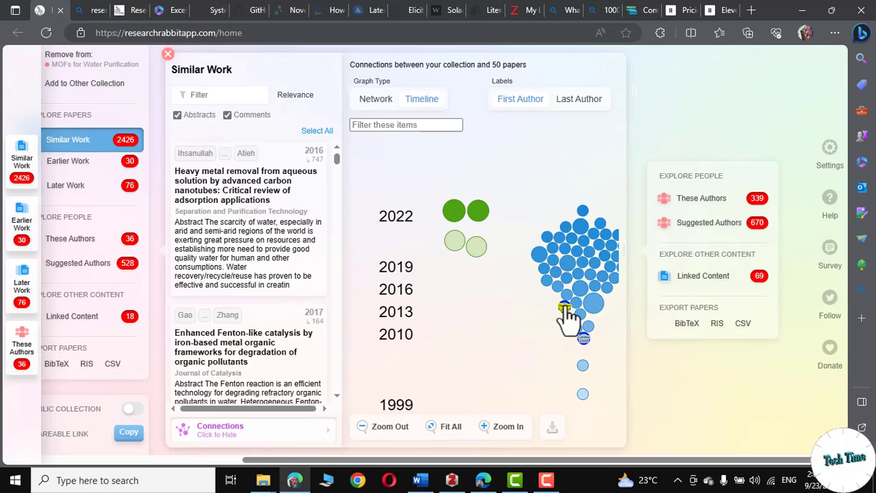
Open the last author of the 1999 timeline paper and look through that author's published work with the graph as a timeline.
click(582, 396)
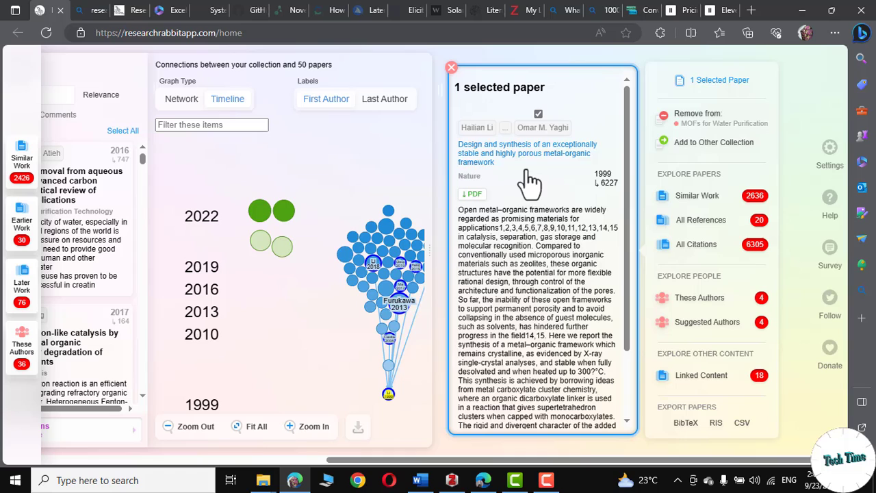
click(541, 128)
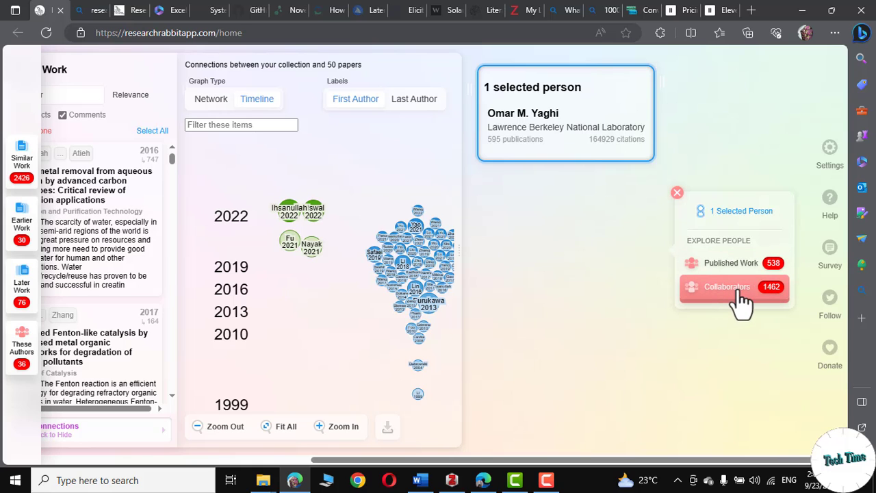
click(726, 266)
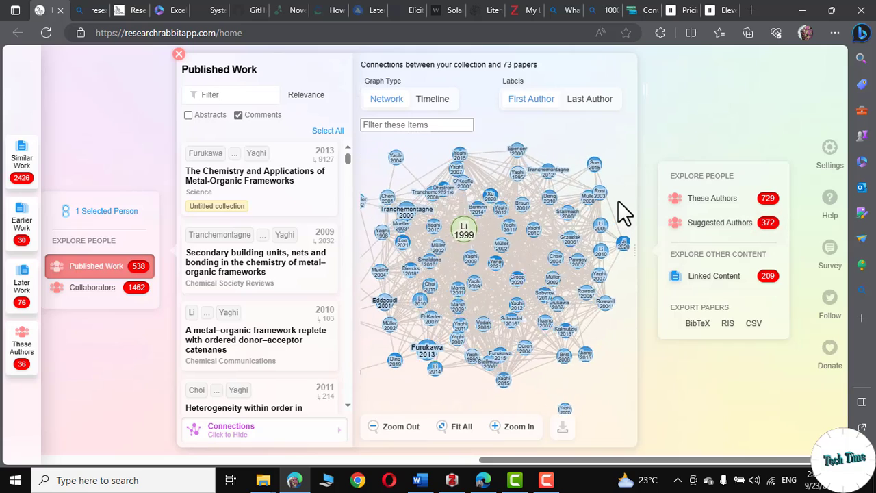
click(433, 100)
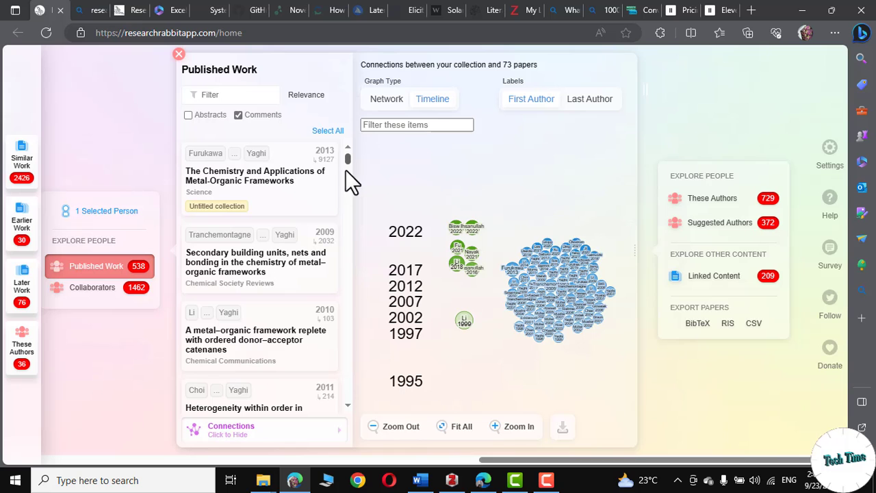
scroll(344, 202, down, 15)
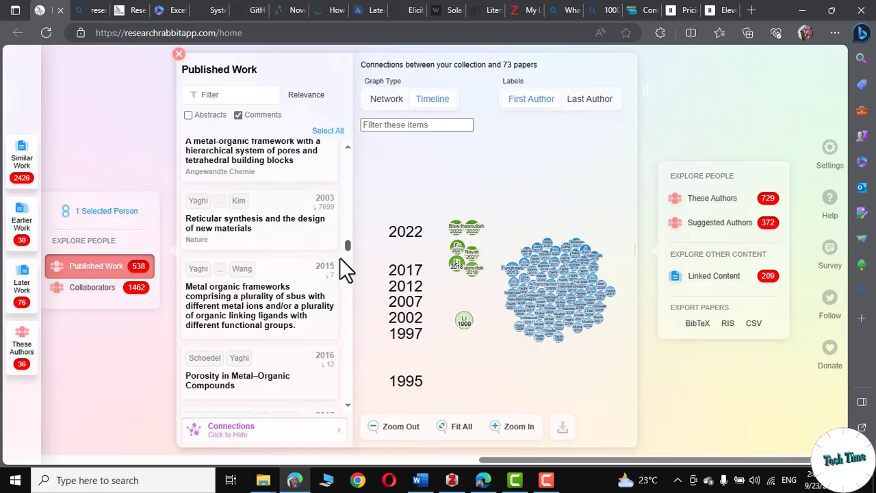
scroll(339, 178, up, 15)
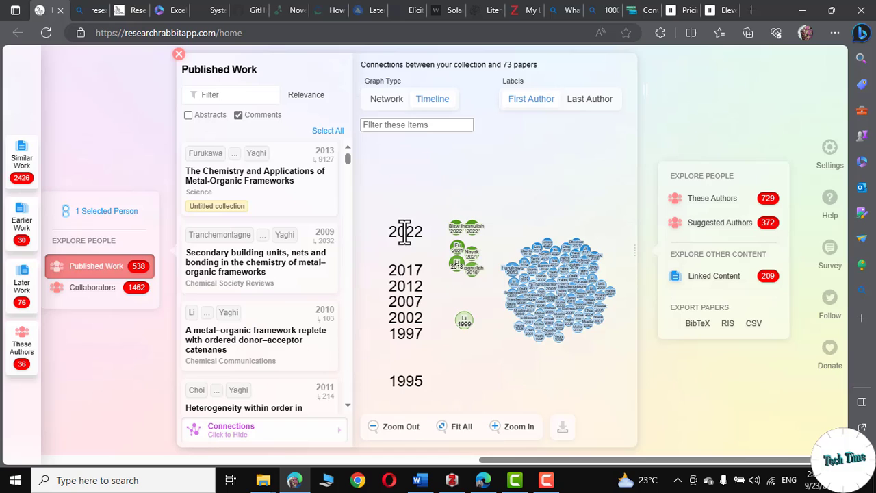
View the abstract and details of the 2013 paper "The Chemistry and Applications of Metal-Organic Frameworks" and close them.
click(267, 183)
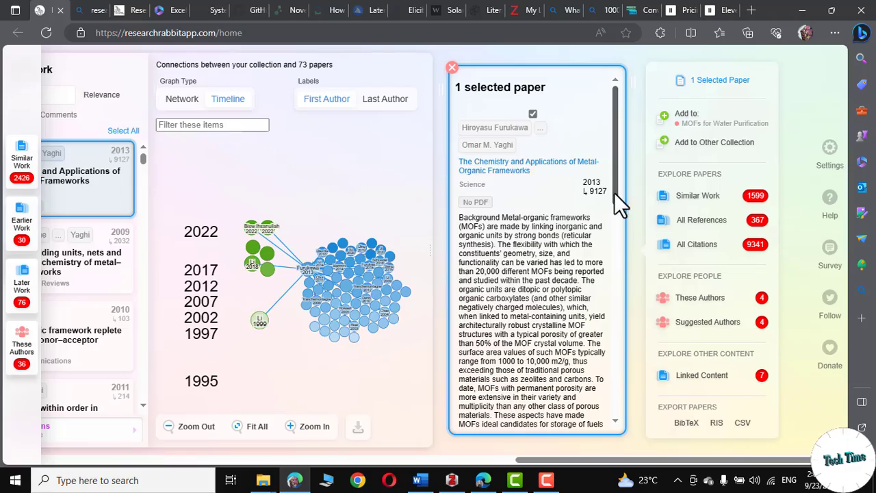
drag(615, 195, 618, 158)
click(452, 69)
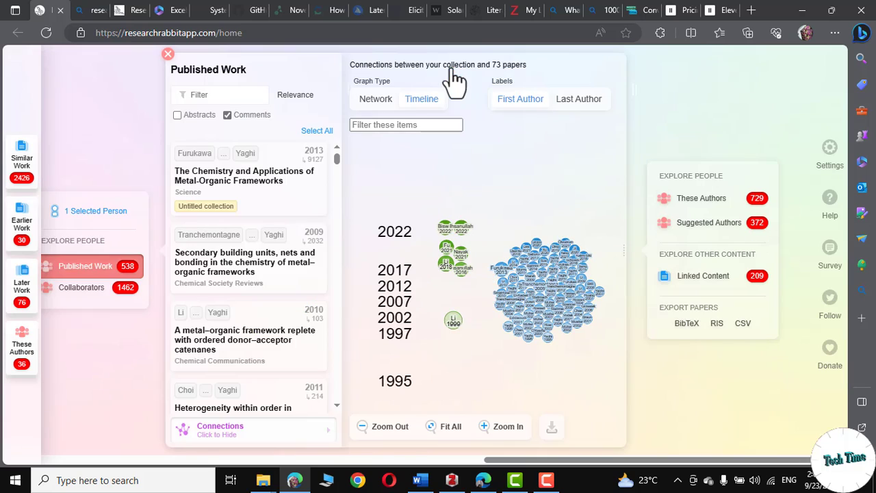
View the suggested authors for the published work and close the exploration views back to the "MOFs for Water Purification" collection.
click(731, 229)
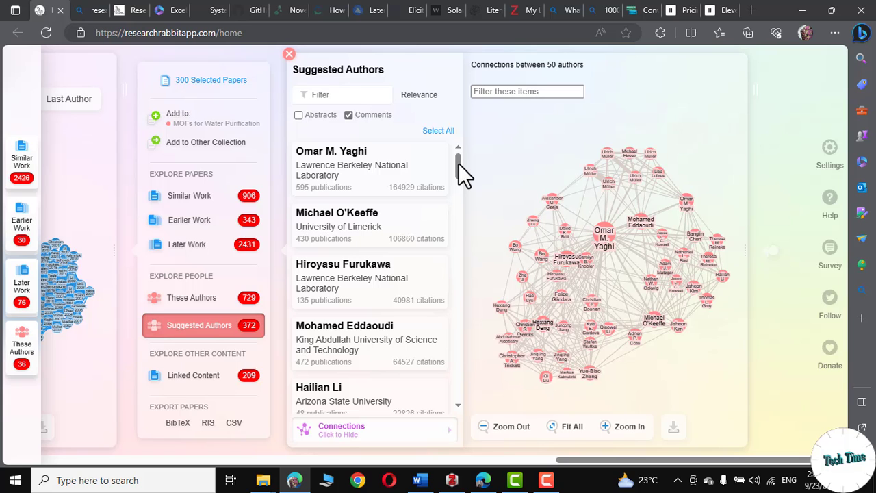
drag(458, 162, 273, 68)
click(287, 55)
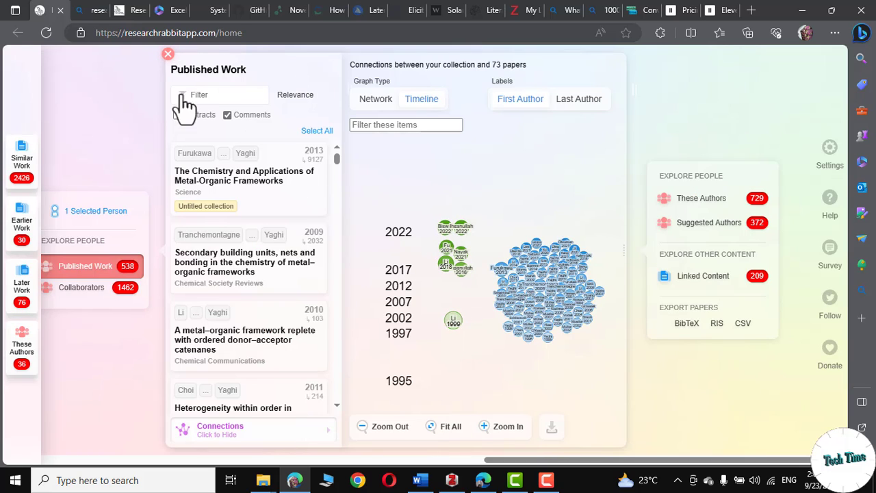
click(168, 54)
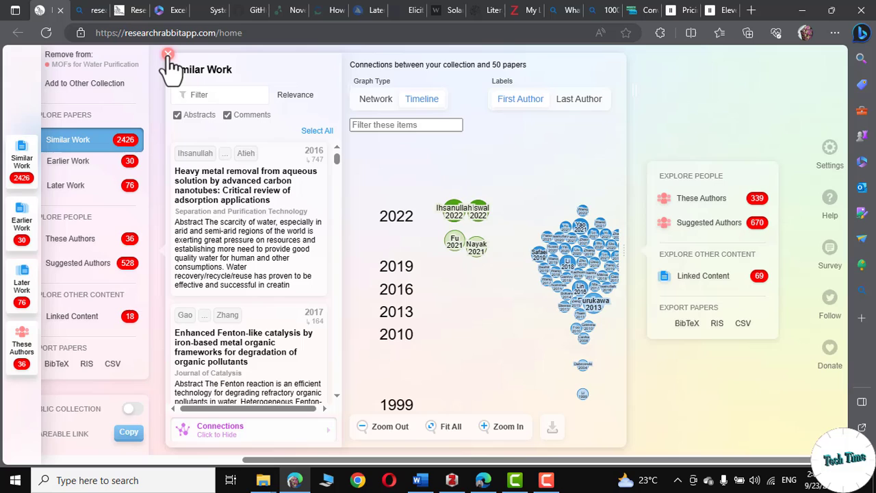
click(168, 55)
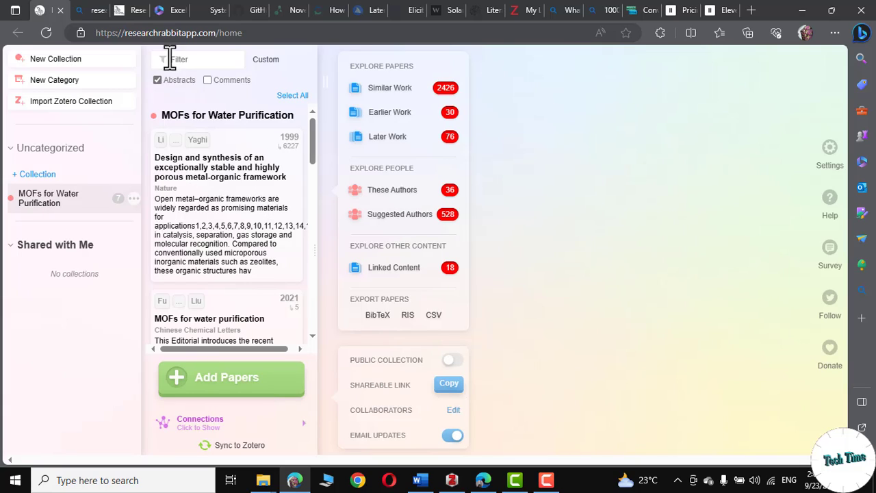
Look through the collection's papers and read the full abstract of the 1999 paper on a highly porous metal-organic framework.
scroll(310, 145, down, 2)
drag(306, 189, 313, 134)
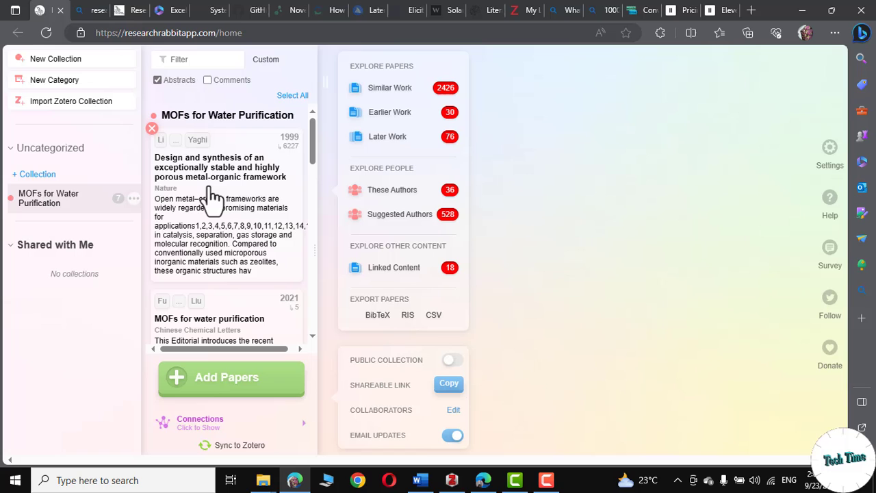
click(214, 199)
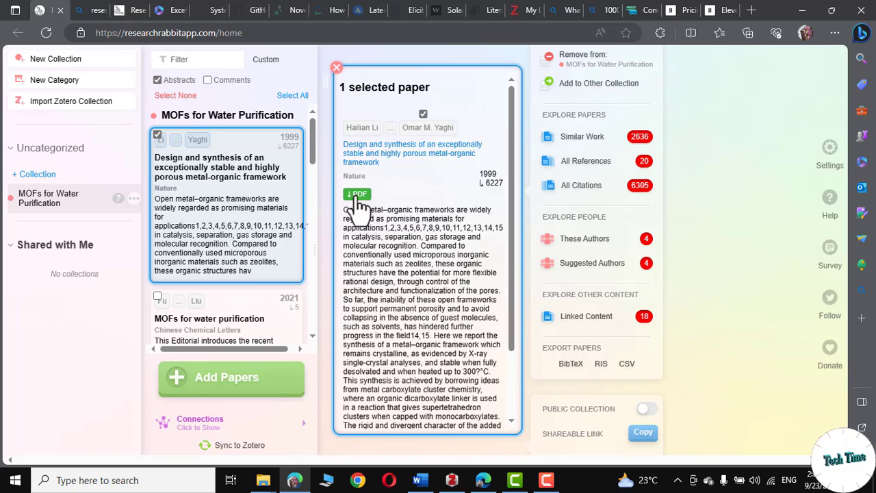
scroll(452, 287, down, 1)
scroll(453, 284, down, 2)
scroll(459, 294, up, 3)
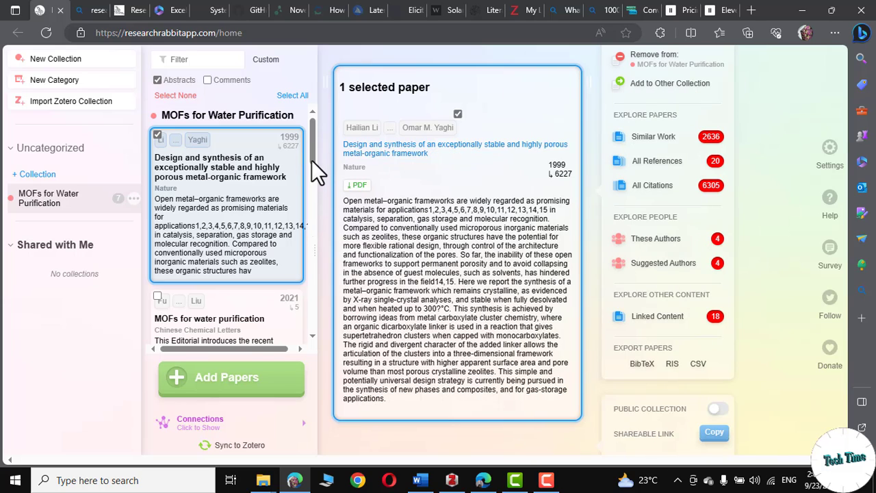
scroll(308, 199, down, 3)
drag(304, 211, 315, 147)
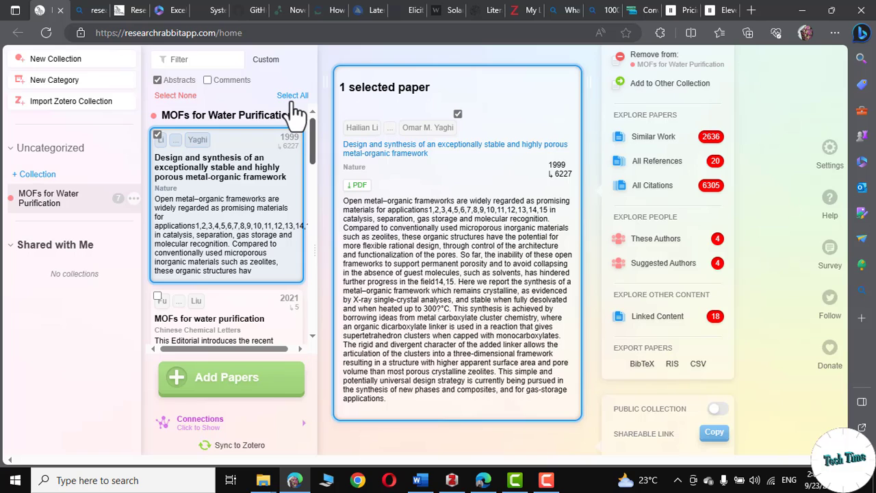
Export all papers of the "MOFs for Water Purification" collection as CSV and open the downloaded file in Excel.
click(292, 96)
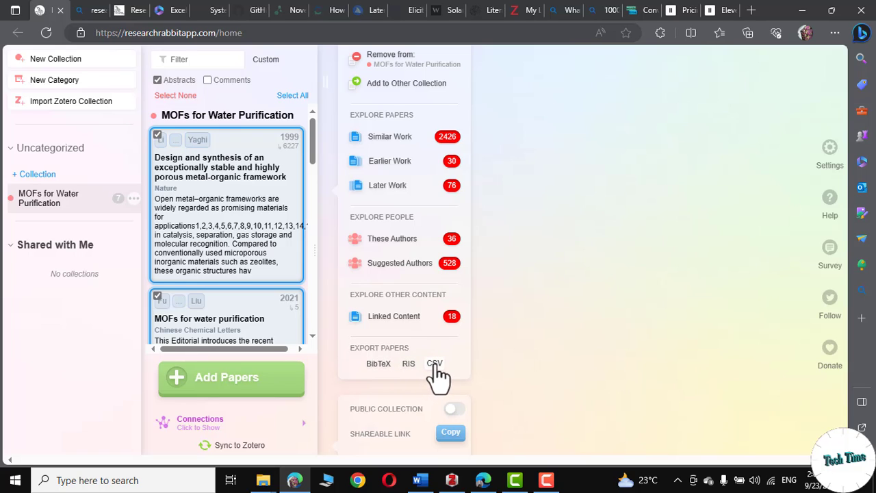
click(434, 364)
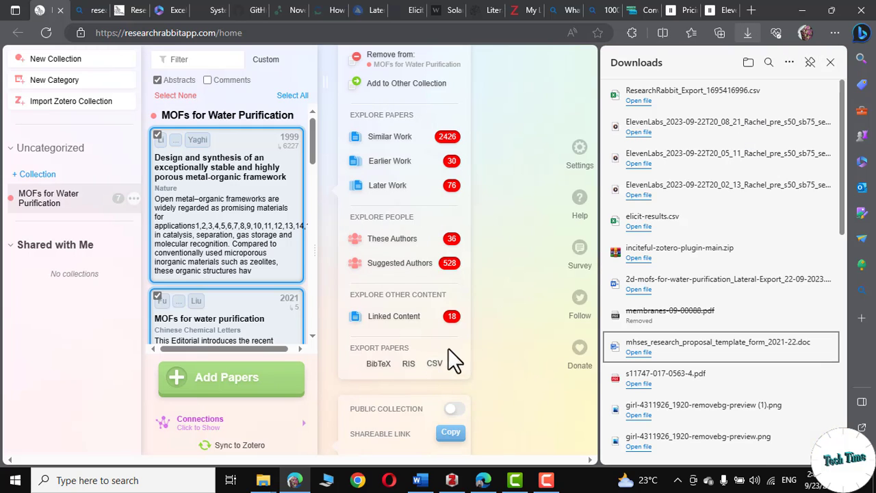
click(639, 102)
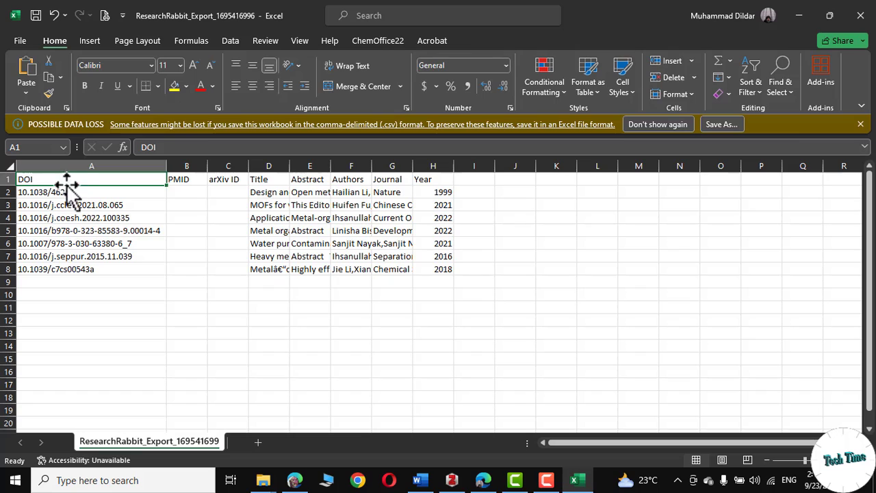
Fit the Title, Abstract and Journal columns to their contents and look over the exported paper data.
double_click(290, 167)
scroll(659, 233, right, 1)
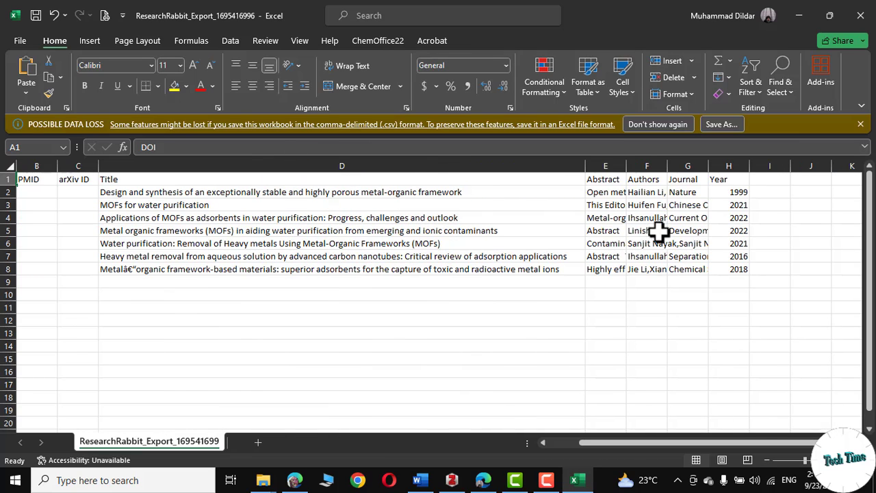
double_click(626, 166)
scroll(687, 363, right, 4)
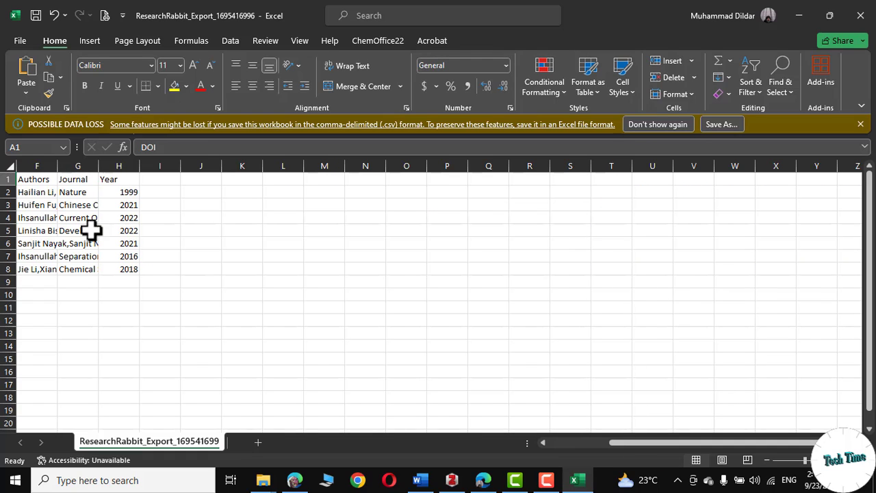
double_click(98, 166)
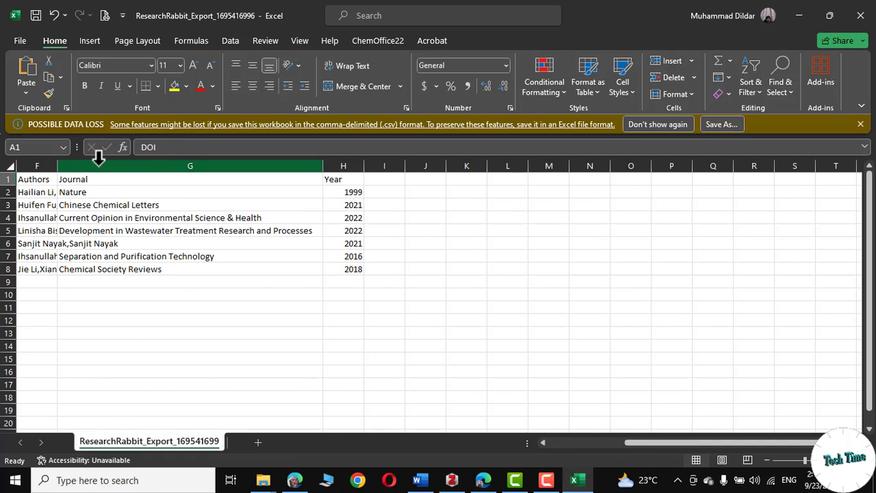
drag(621, 443, 771, 463)
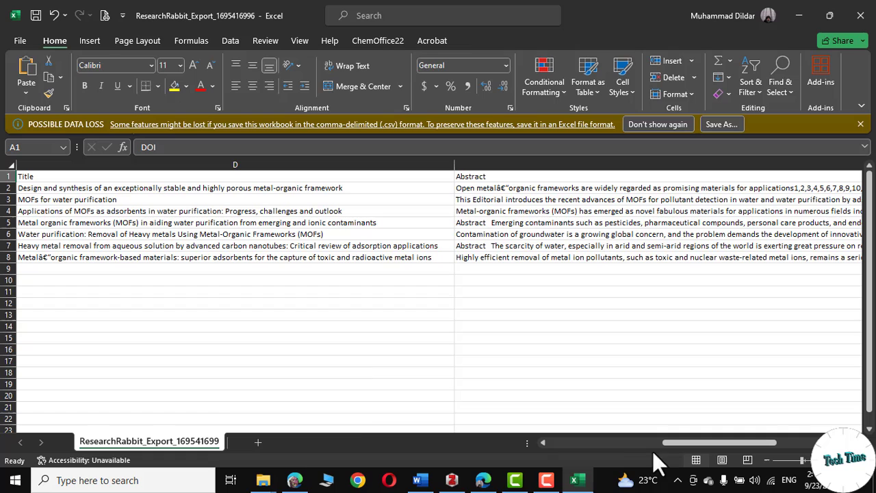
Switch back to ResearchRabbit and sync the collection to a Zotero collection named "MOFs for water purification 2".
mouse_move(294, 477)
click(292, 455)
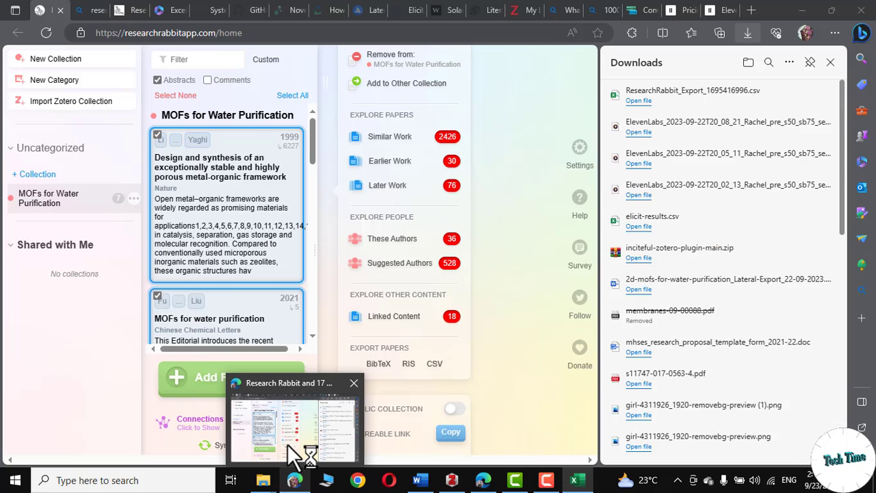
click(531, 279)
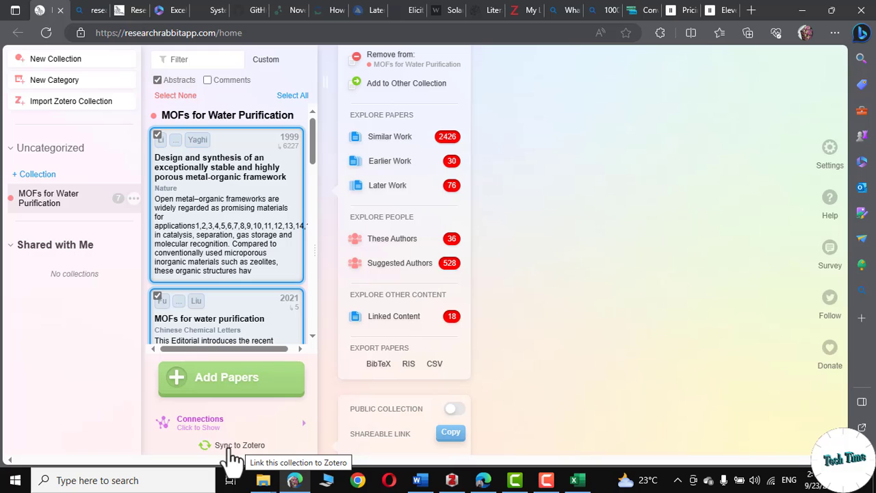
click(230, 447)
key(Escape)
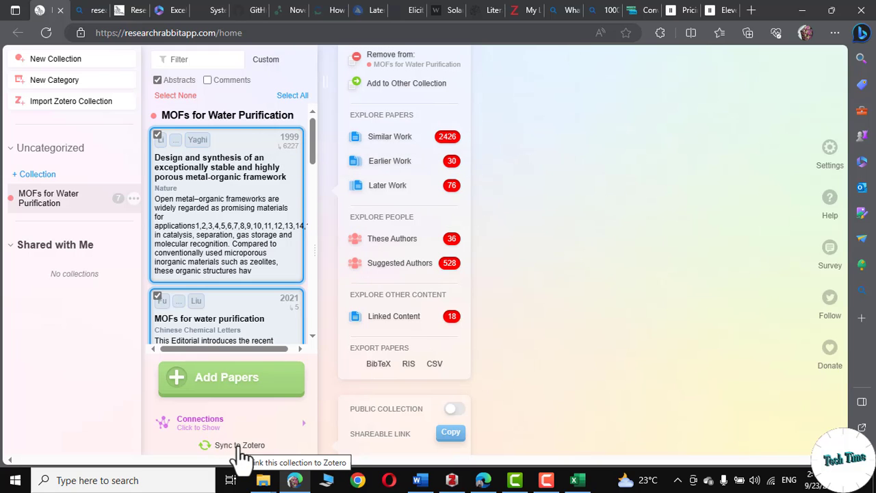
click(239, 449)
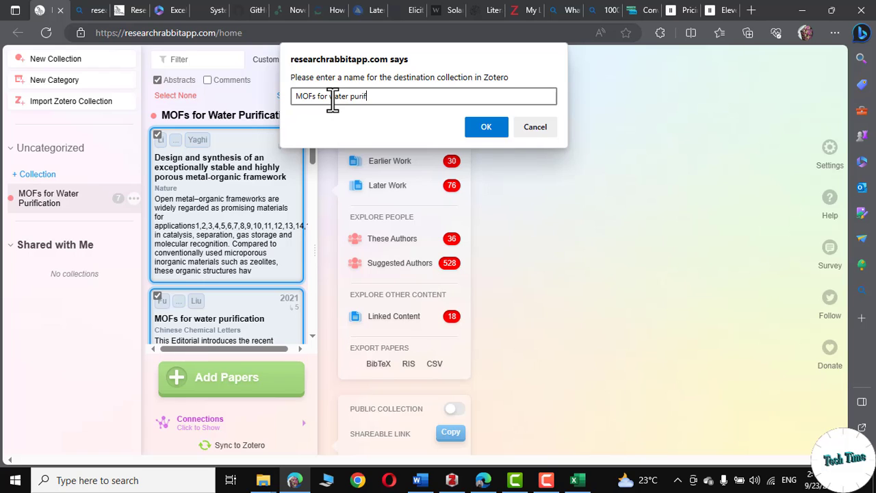
click(505, 131)
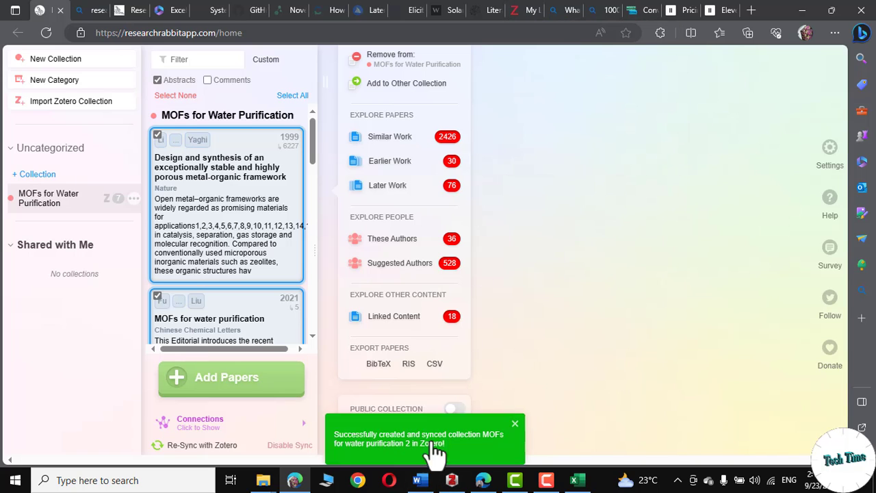
Switch to the Zotero web library, open "MOFs for water purification 2" and review the details of its paper on MOFs as adsorbents.
click(527, 18)
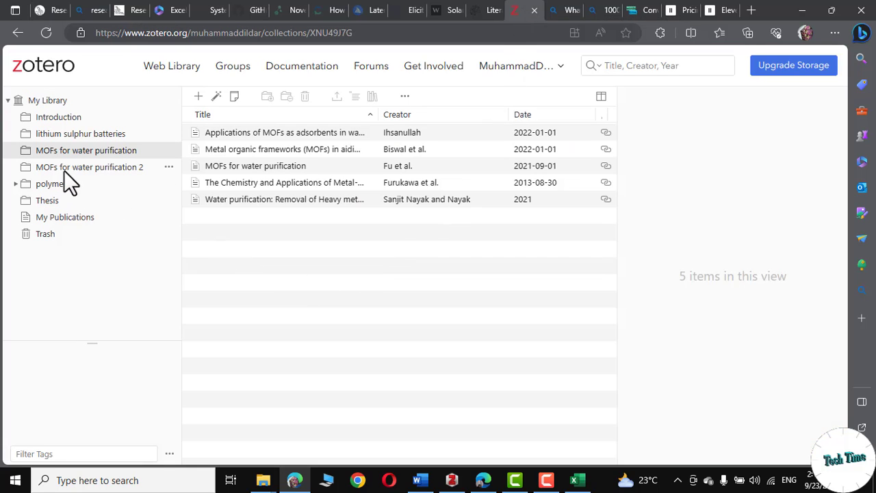
double_click(106, 167)
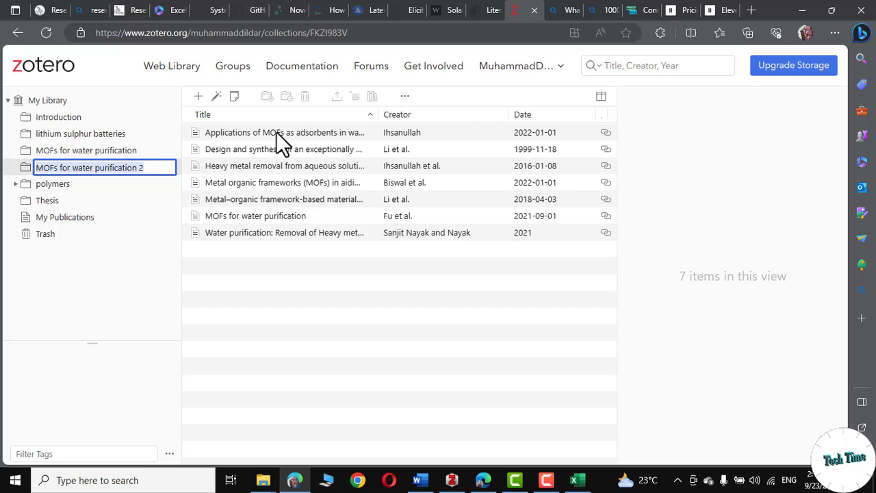
click(276, 132)
scroll(753, 246, down, 6)
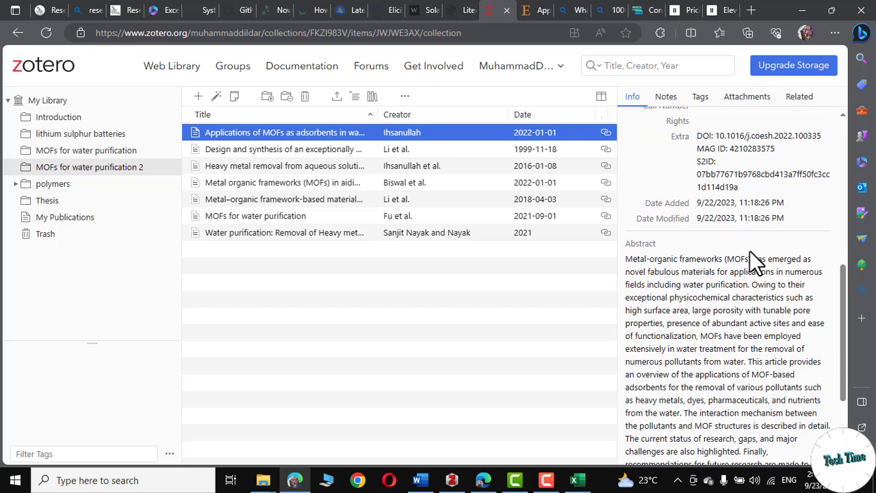
Review the abstract, notes and tags of the selected paper on MOFs as adsorbents.
scroll(729, 277, down, 3)
scroll(729, 277, up, 10)
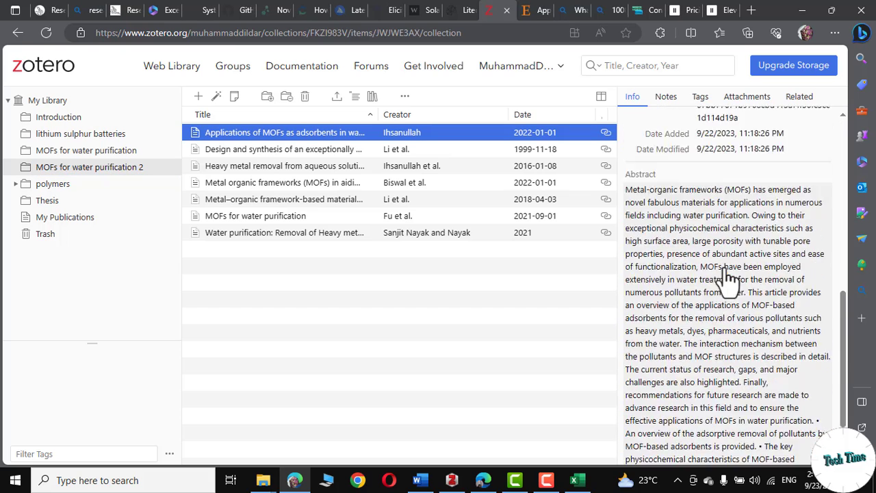
click(666, 99)
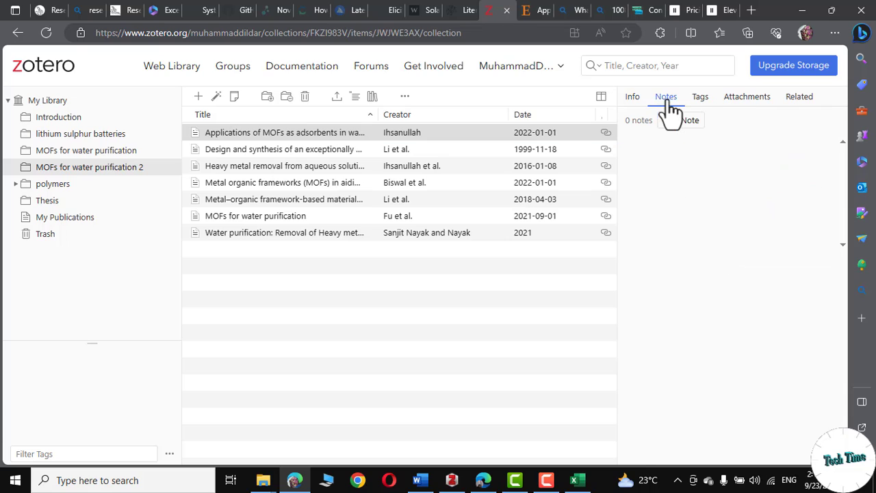
click(702, 102)
Switch back to ResearchRabbit and sync the Zotero collection "lithium sulphur batteries" into a new collection named "LIBs".
key(ctrl+1)
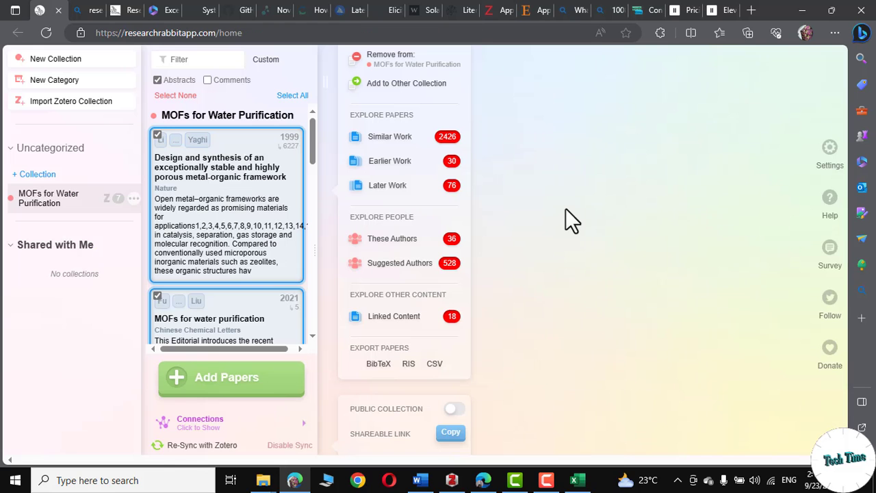
click(224, 384)
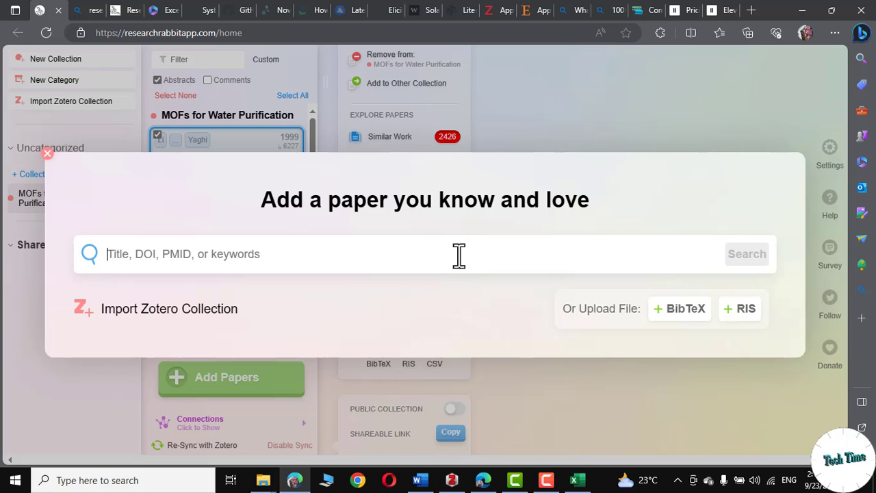
click(155, 310)
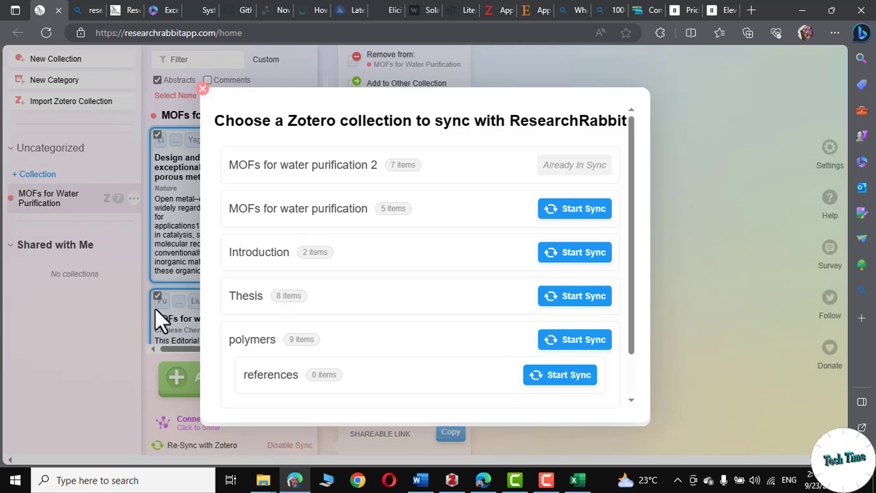
drag(628, 168, 633, 237)
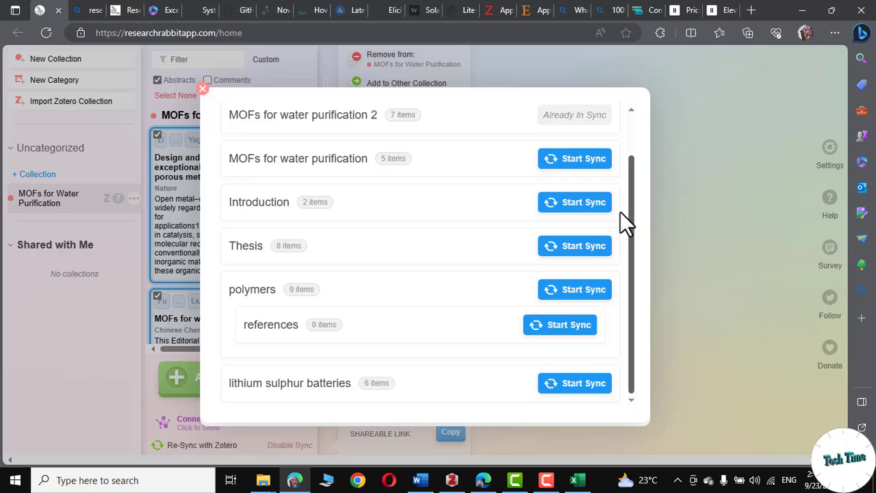
scroll(618, 192, up, 2)
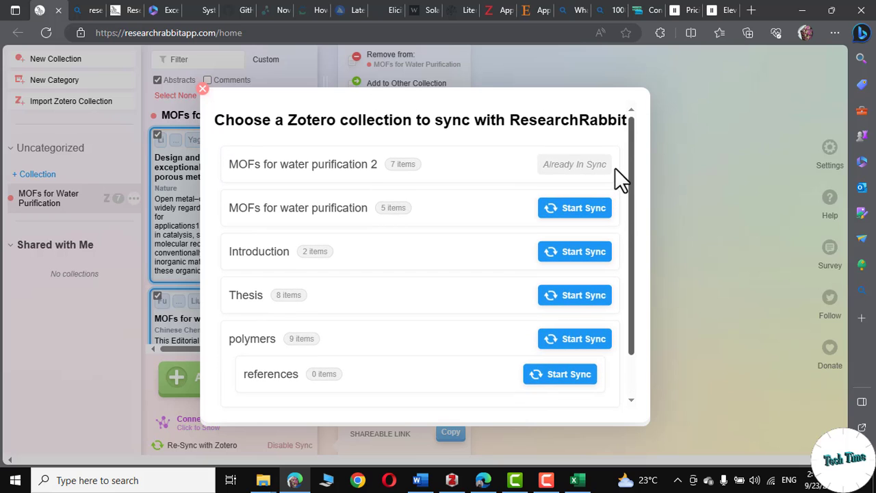
drag(631, 209, 628, 245)
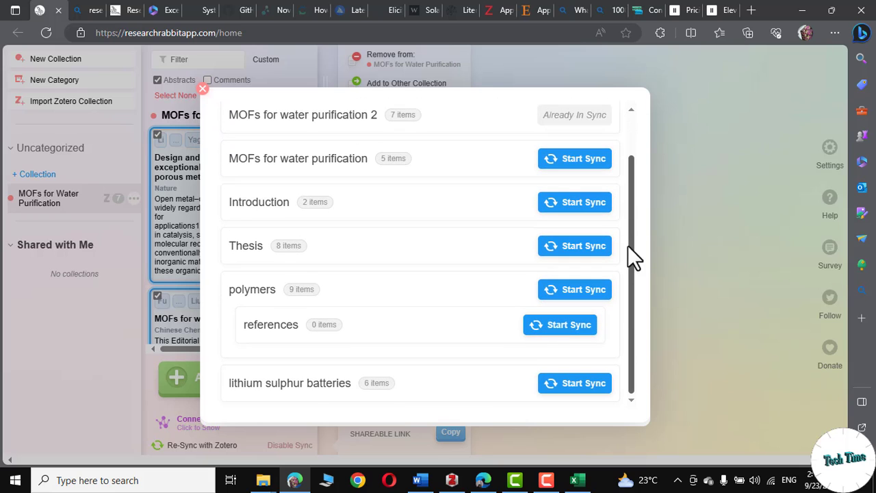
click(575, 395)
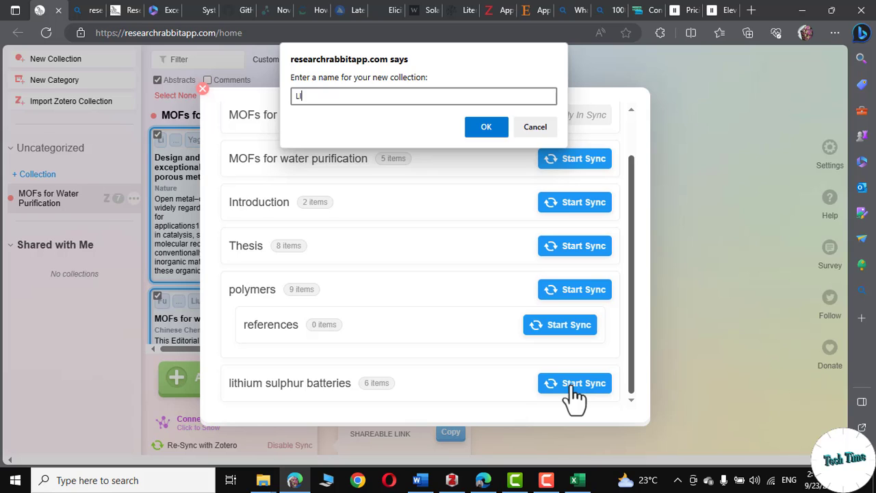
click(490, 126)
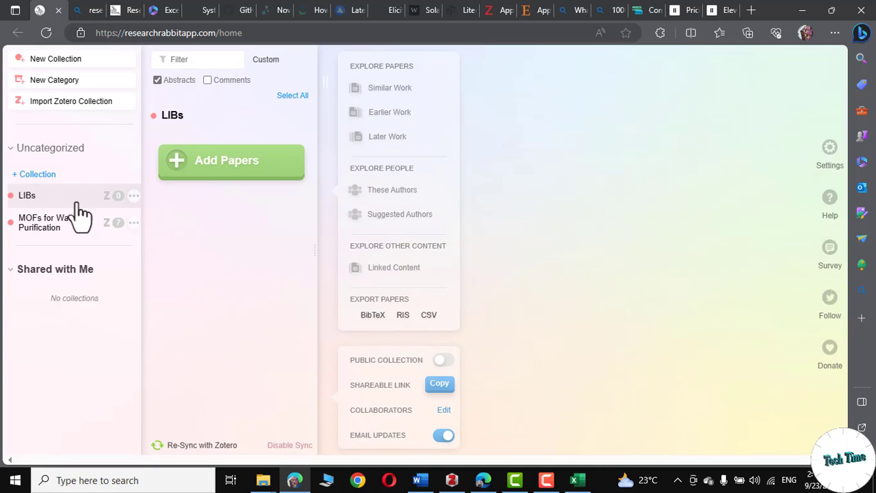
Search for papers on "LIBs for electric vehicles" to add to the LIBs collection.
click(228, 164)
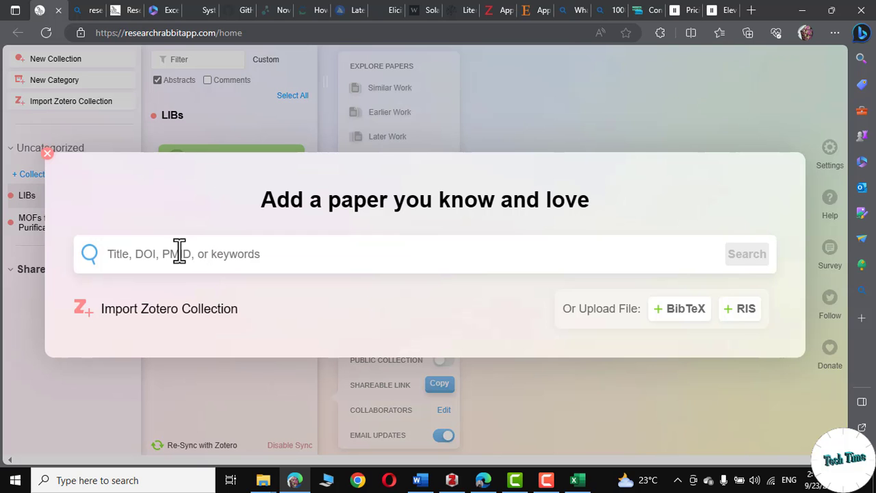
text(LIBs for ele)
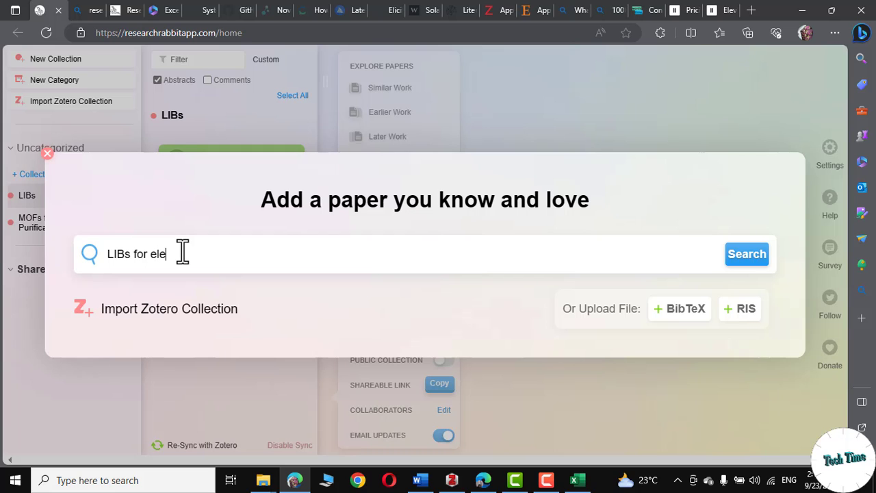
text(ctric vehicles)
key(Return)
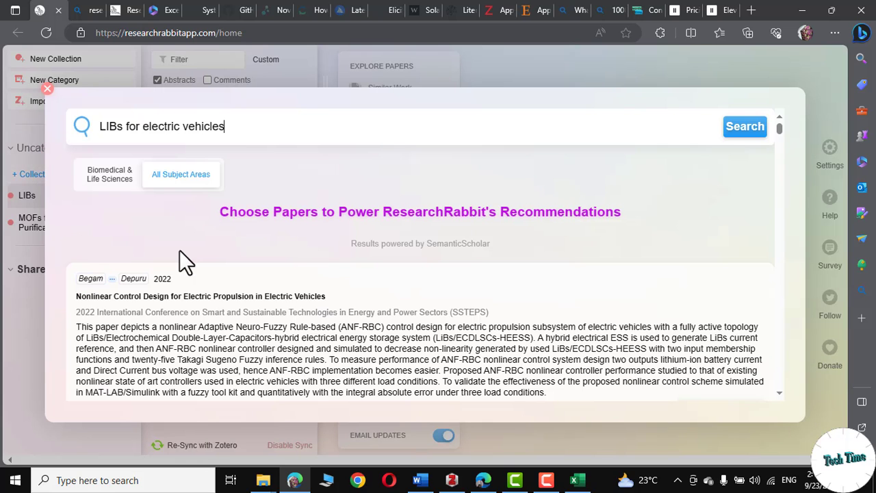
Add the battery thermal management review and the Lao PDR battery waste management paper to the LIBs collection, and close the search results.
scroll(355, 295, down, 3)
scroll(355, 303, down, 1)
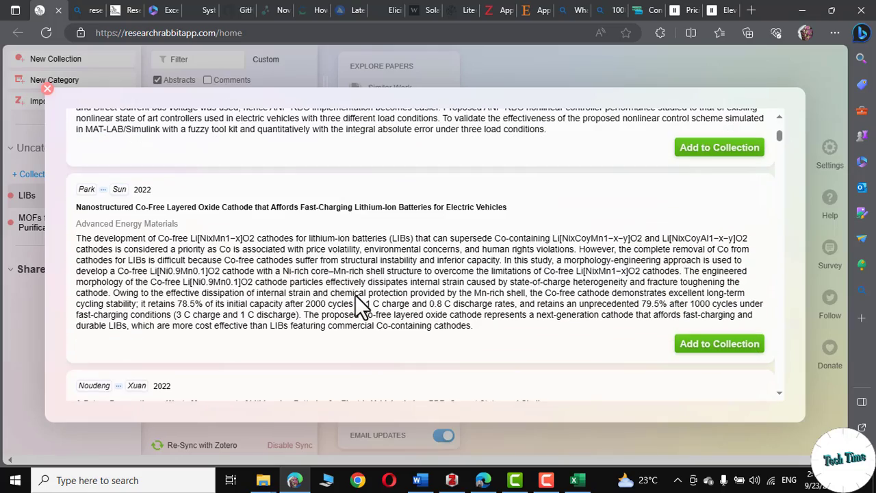
scroll(355, 295, down, 3)
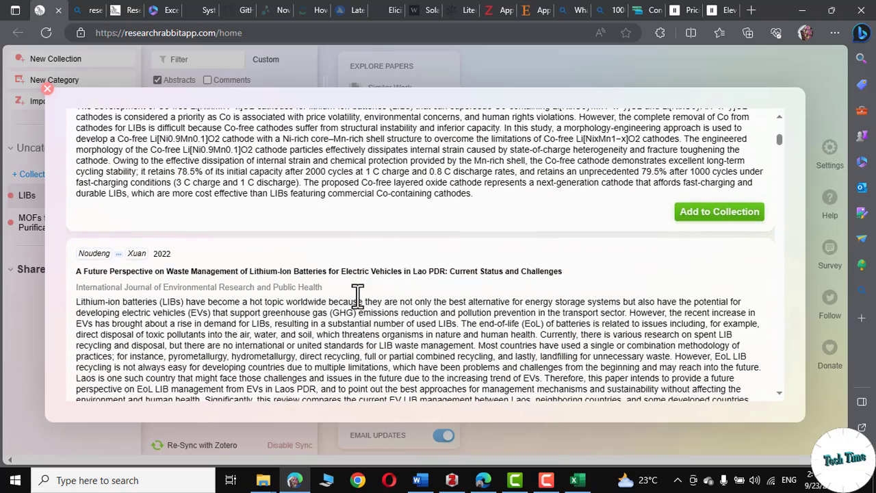
scroll(357, 295, down, 5)
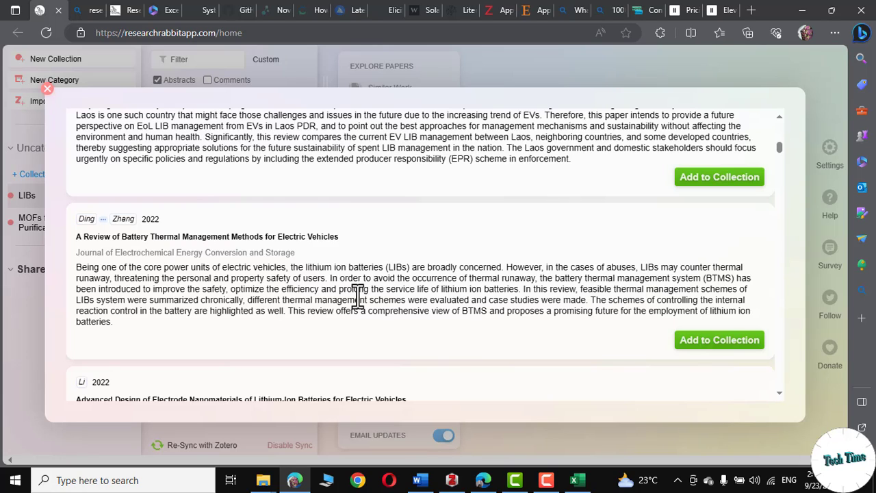
click(703, 341)
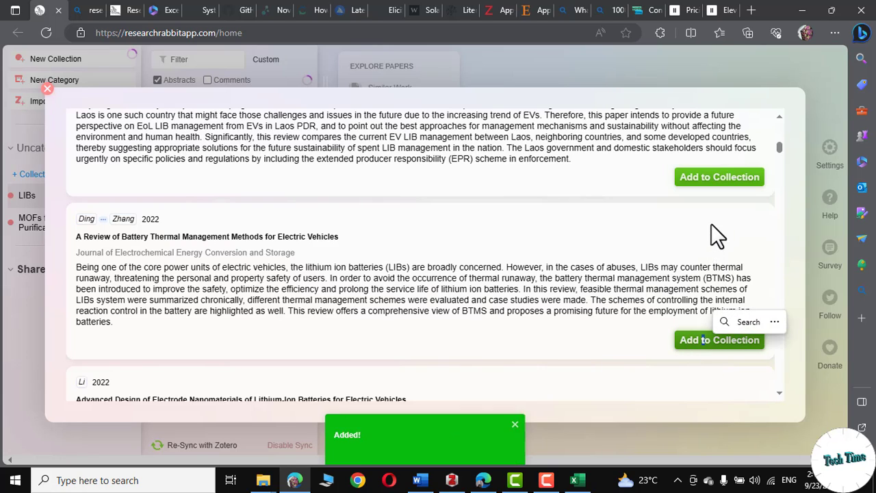
click(712, 186)
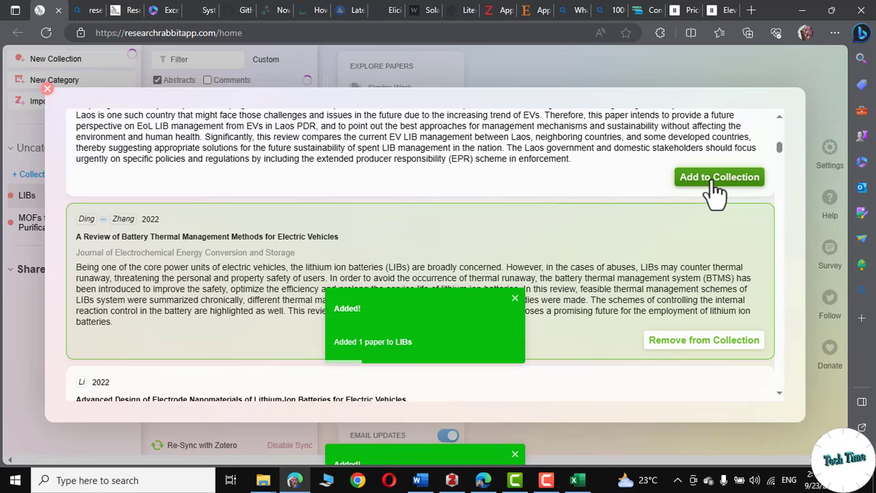
click(690, 68)
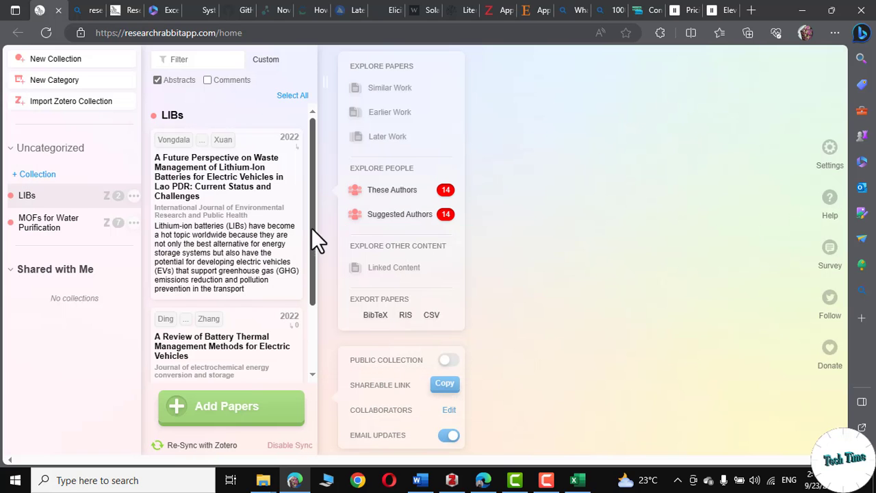
Turn on comments for the LIBs collection and open a new comment on the Lao PDR battery waste management paper.
drag(312, 224, 309, 308)
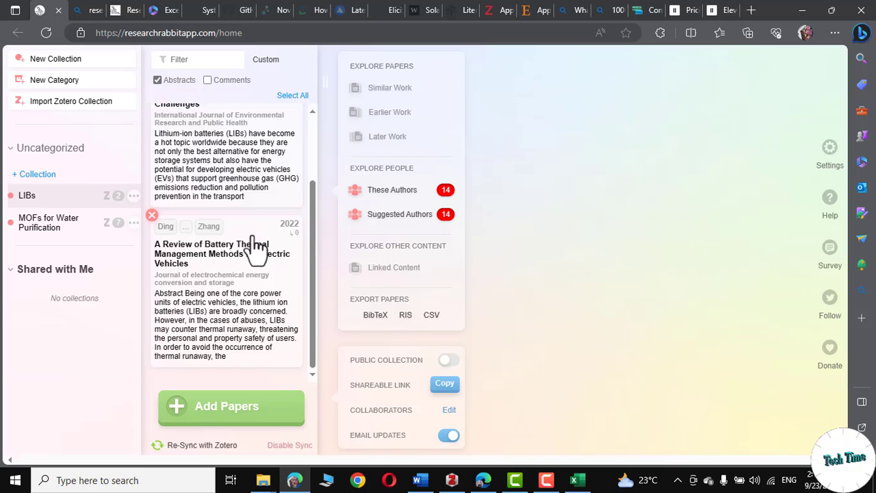
click(207, 80)
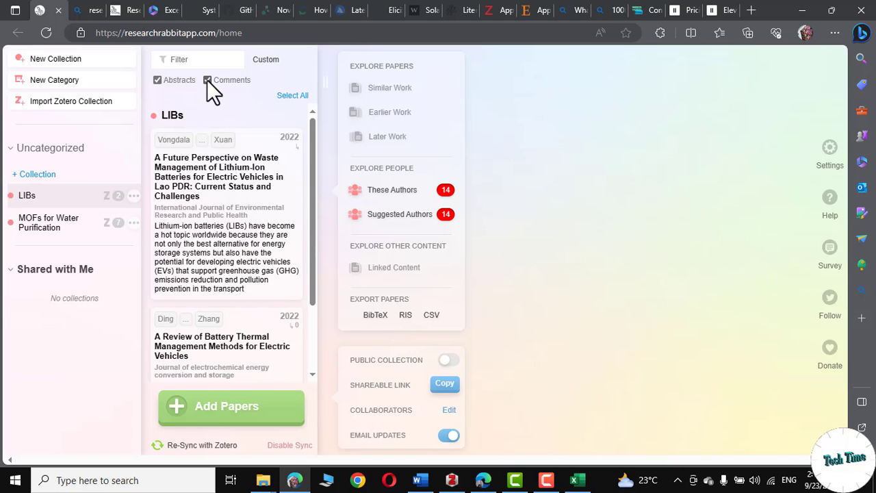
click(180, 298)
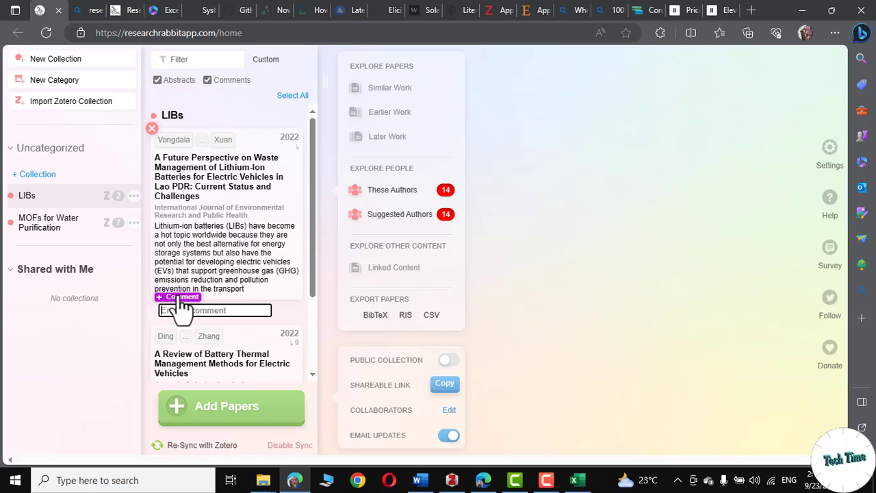